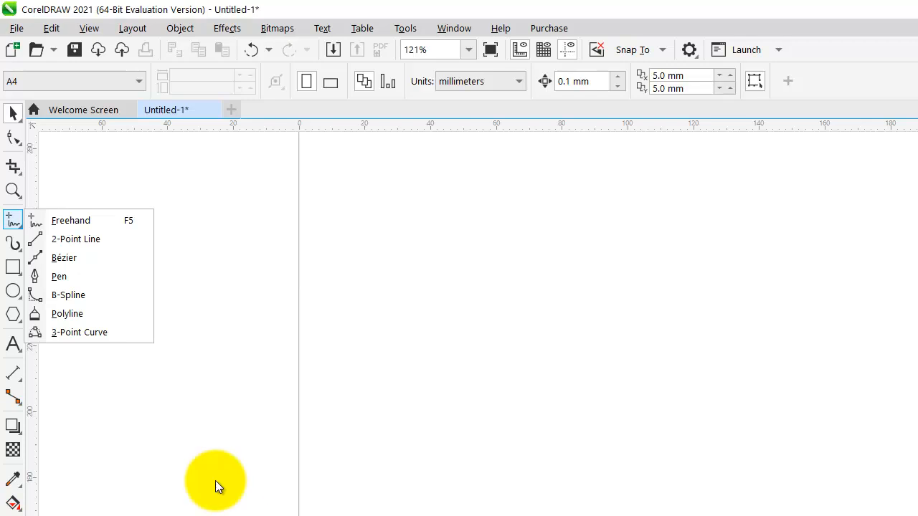
Step: Draw a jagged open path of connected straight segments with the Pen tool, about 113 mm wide and 94 mm high
{"action": "left_click", "coordinate": [77, 279]}
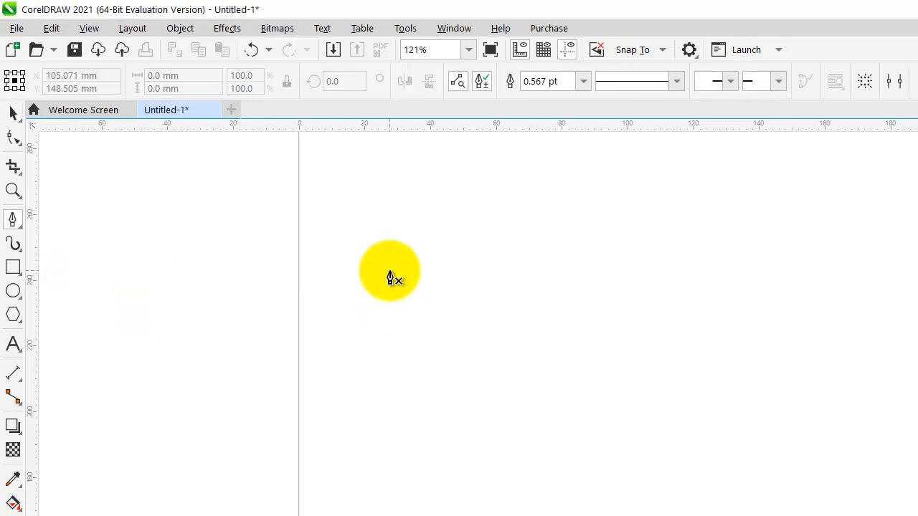
{"action": "left_click", "coordinate": [389, 277]}
{"action": "left_click", "coordinate": [709, 261]}
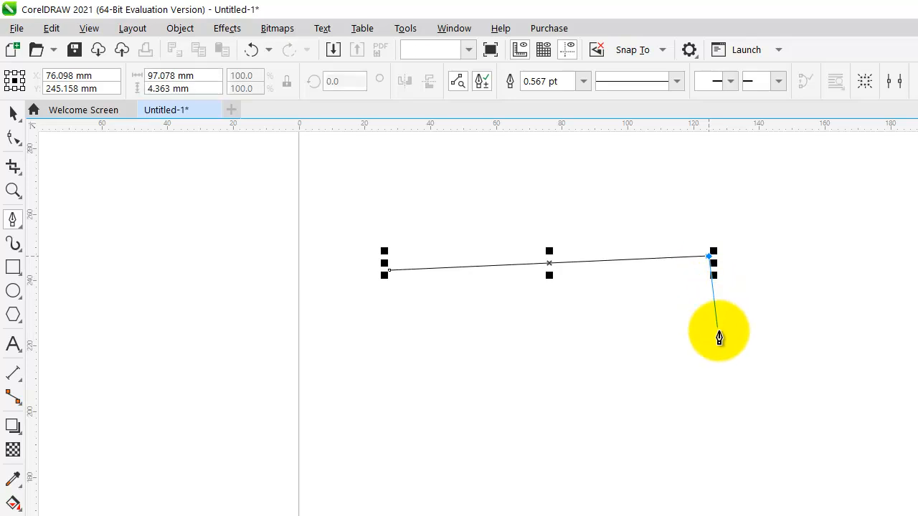
{"action": "left_click", "coordinate": [740, 439]}
{"action": "left_click", "coordinate": [644, 455]}
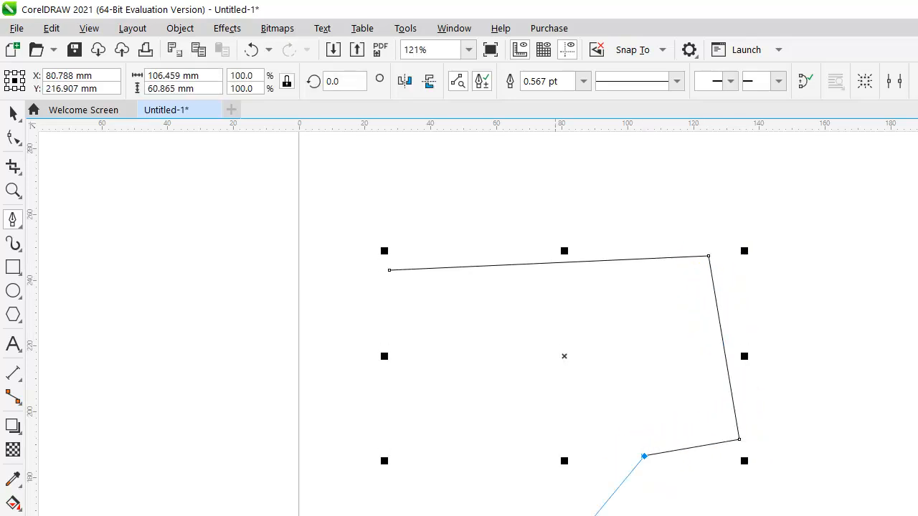
{"action": "left_click", "coordinate": [505, 510]}
{"action": "left_click", "coordinate": [441, 490]}
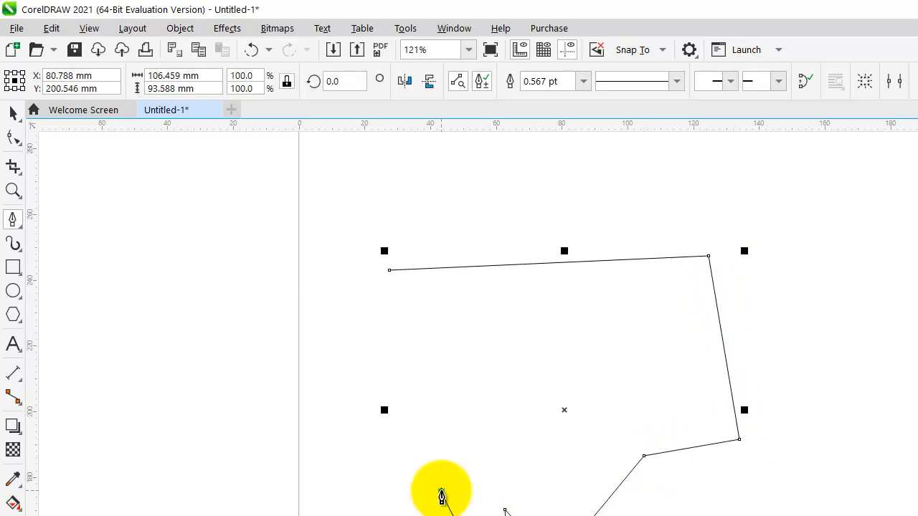
{"action": "left_click", "coordinate": [384, 513]}
{"action": "left_click", "coordinate": [370, 473]}
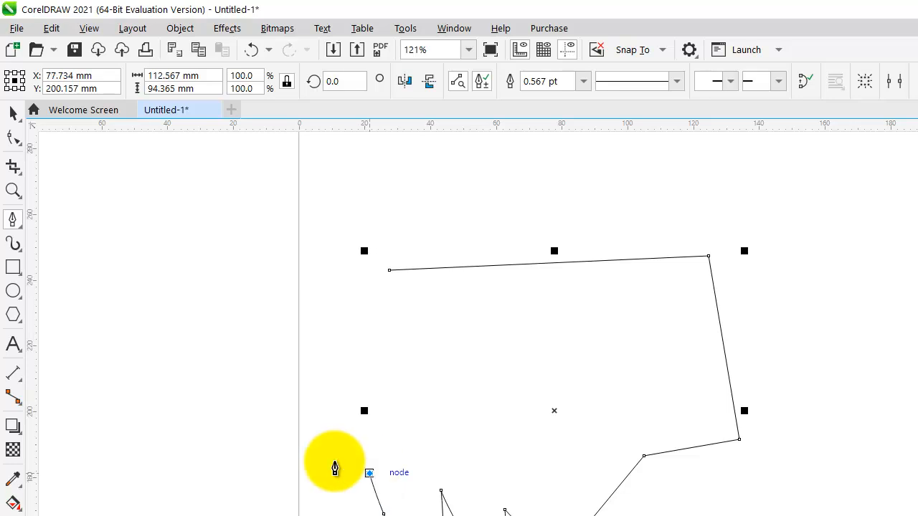
Step: Extend the path with a large curved loop, ending it open near the starting node, about 167 by 133 mm overall
{"action": "left_click", "coordinate": [221, 316]}
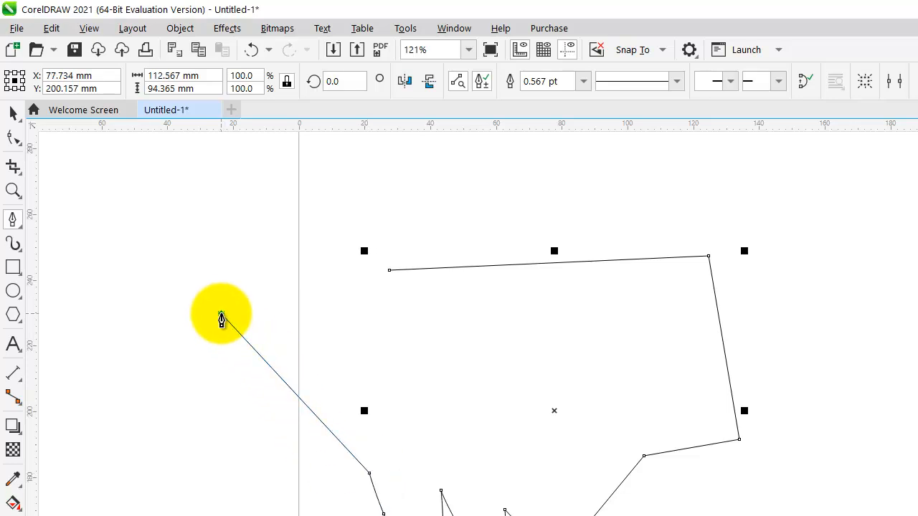
{"action": "left_click_drag", "start_coordinate": [221, 316], "coordinate": [106, 109]}
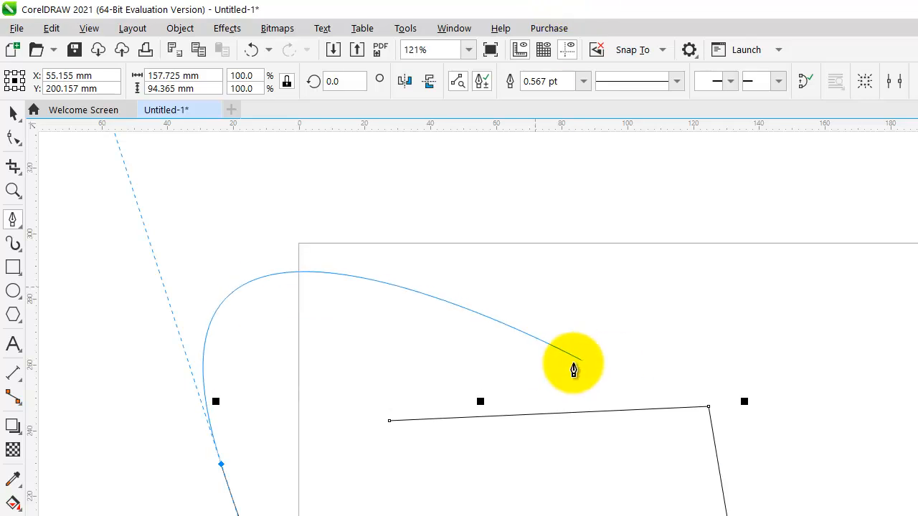
{"action": "left_click", "coordinate": [372, 379]}
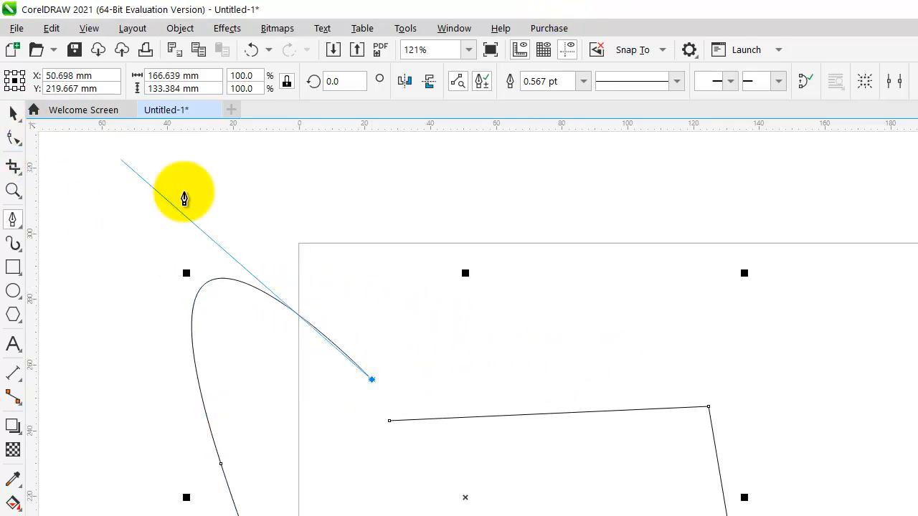
{"action": "key", "text": "Escape"}
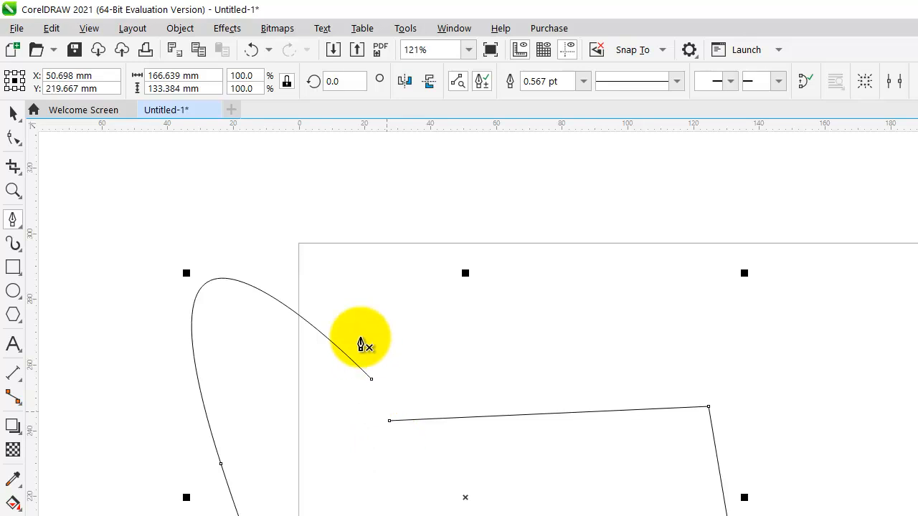
Step: Close the open path with the Shape tool by moving its curved end node onto the starting node
{"action": "left_click", "coordinate": [13, 113]}
{"action": "scroll", "coordinate": [419, 446], "scroll_direction": "down", "scroll_amount": 1}
{"action": "key", "text": "F2"}
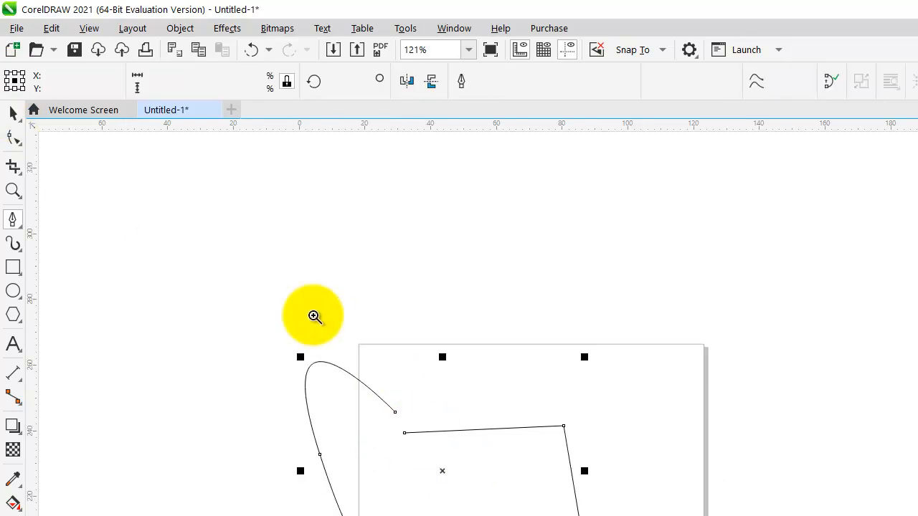
{"action": "left_click_drag", "start_coordinate": [312, 313], "coordinate": [543, 515]}
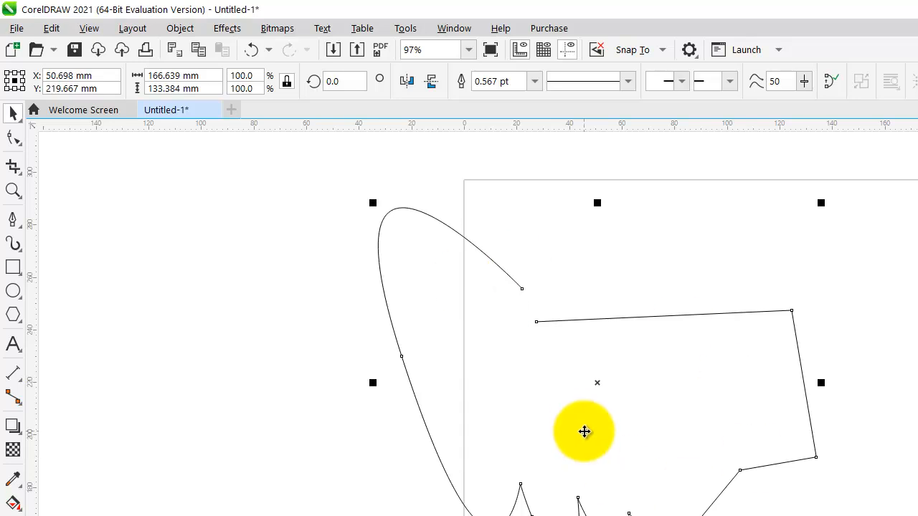
{"action": "key", "text": "F2"}
{"action": "left_click_drag", "start_coordinate": [470, 258], "coordinate": [674, 393]}
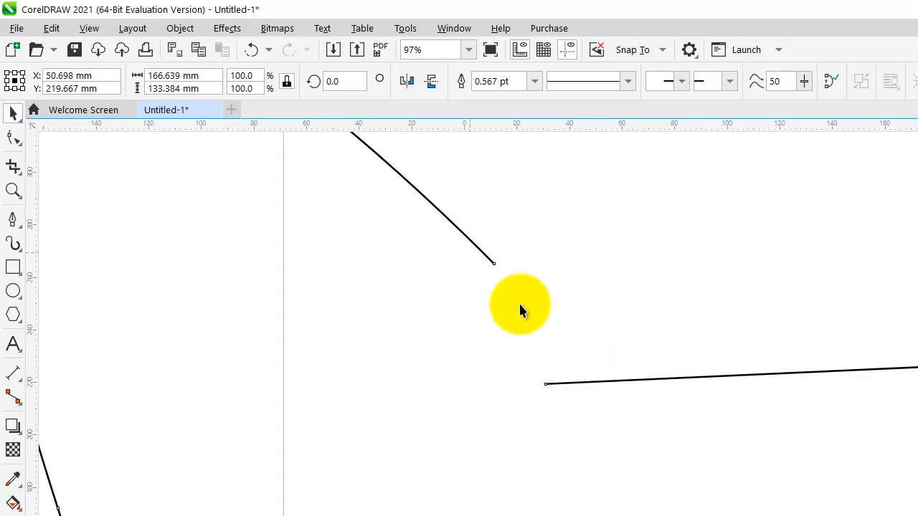
{"action": "left_click", "coordinate": [15, 139]}
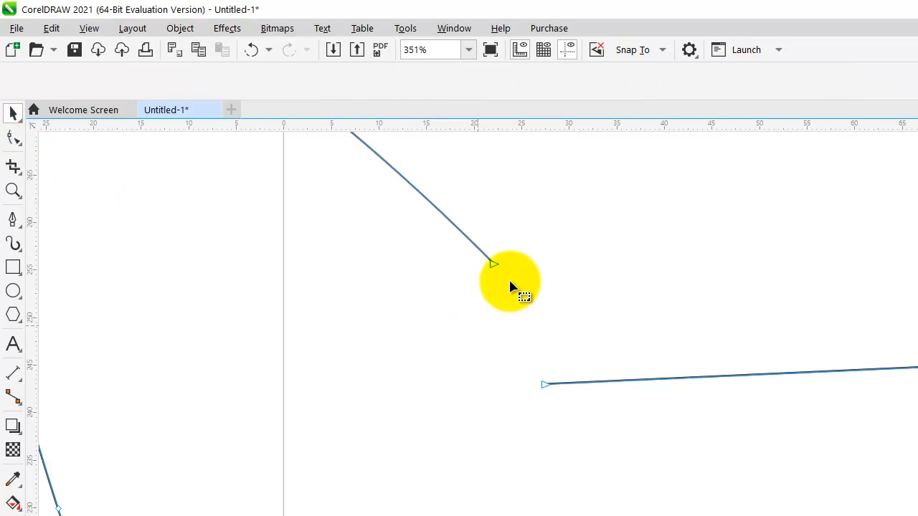
{"action": "left_click_drag", "start_coordinate": [494, 264], "coordinate": [543, 387]}
{"action": "scroll", "coordinate": [545, 434], "scroll_direction": "down", "scroll_amount": 2}
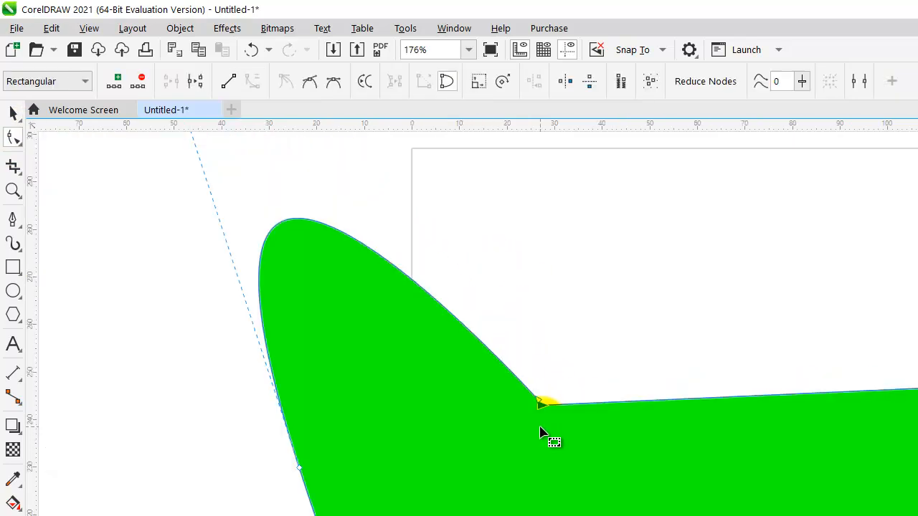
Step: Delete the closed green shape from the page
{"action": "scroll", "coordinate": [540, 431], "scroll_direction": "down", "scroll_amount": 2}
{"action": "key", "text": "F2"}
{"action": "left_click_drag", "start_coordinate": [383, 271], "coordinate": [789, 515]}
{"action": "key", "text": "space"}
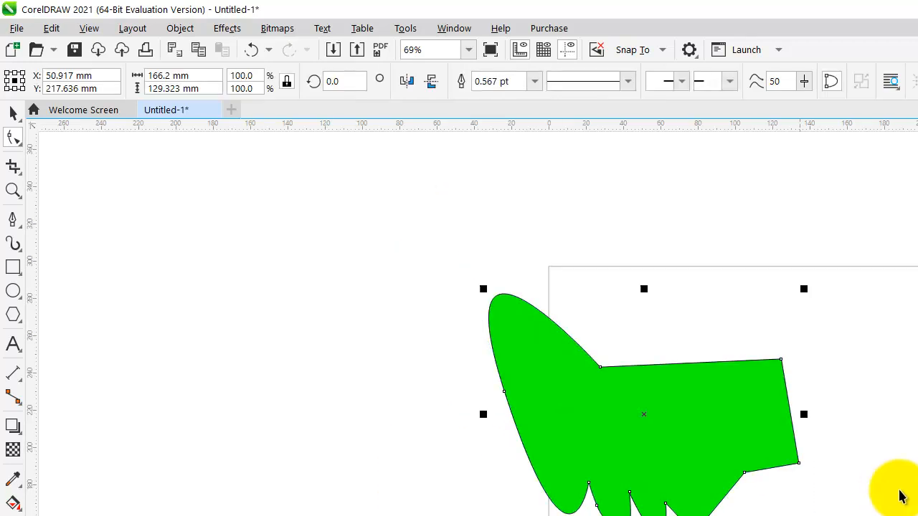
{"action": "key", "text": "space"}
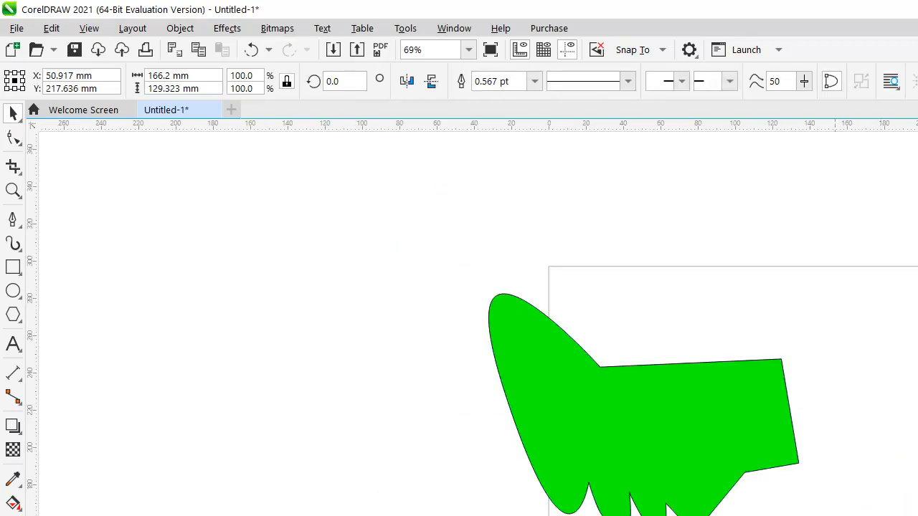
{"action": "key", "text": "Delete"}
Step: Draw a guide rectangle about 87 mm wide and 66 mm high in the upper part of the page
{"action": "key", "text": "F2"}
{"action": "left_click_drag", "start_coordinate": [448, 252], "coordinate": [917, 473]}
{"action": "key", "text": "F2"}
{"action": "left_click_drag", "start_coordinate": [129, 171], "coordinate": [917, 439]}
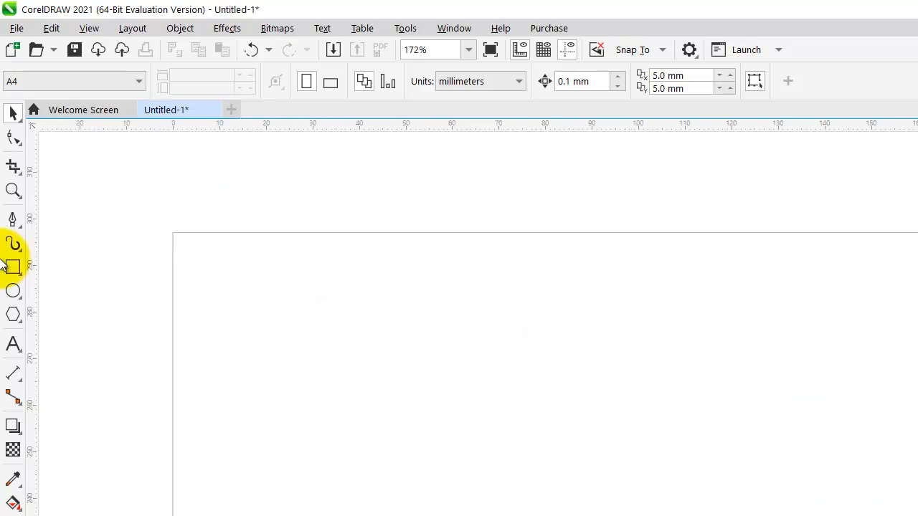
{"action": "left_click", "coordinate": [15, 221]}
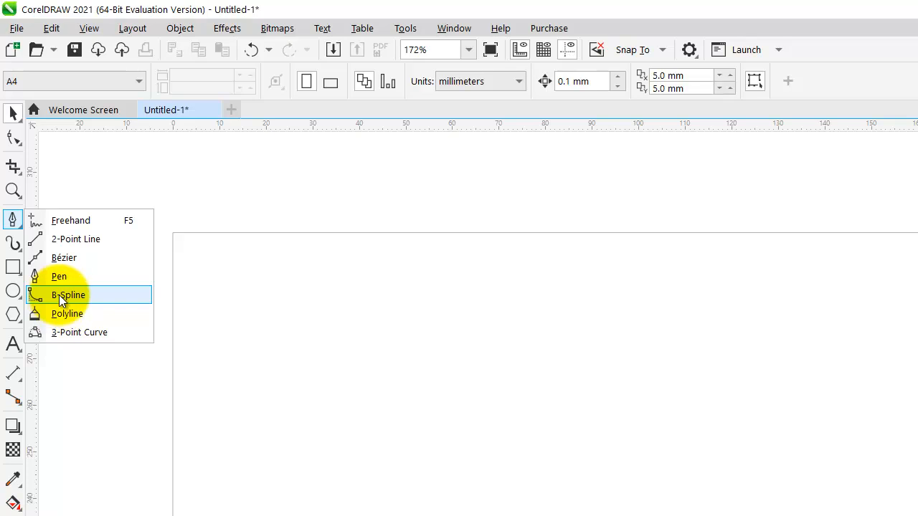
{"action": "left_click", "coordinate": [12, 268]}
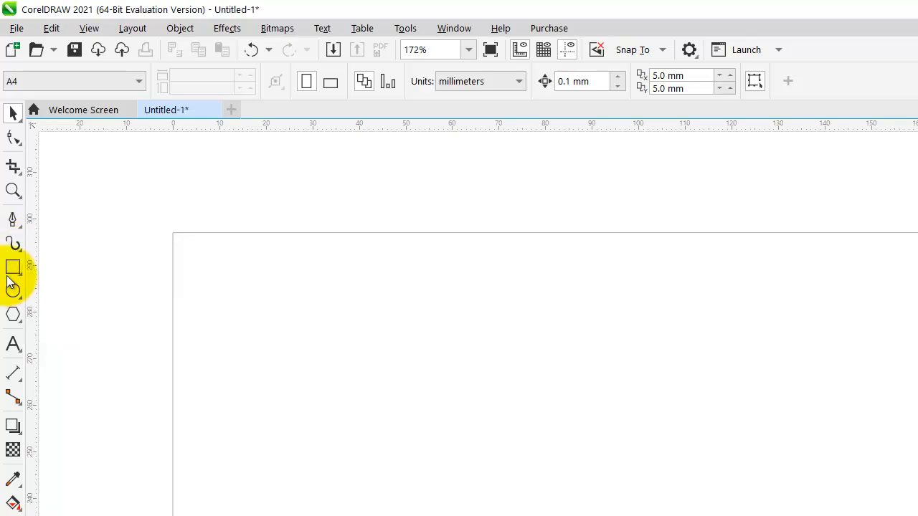
{"action": "left_click_drag", "start_coordinate": [322, 298], "coordinate": [729, 515]}
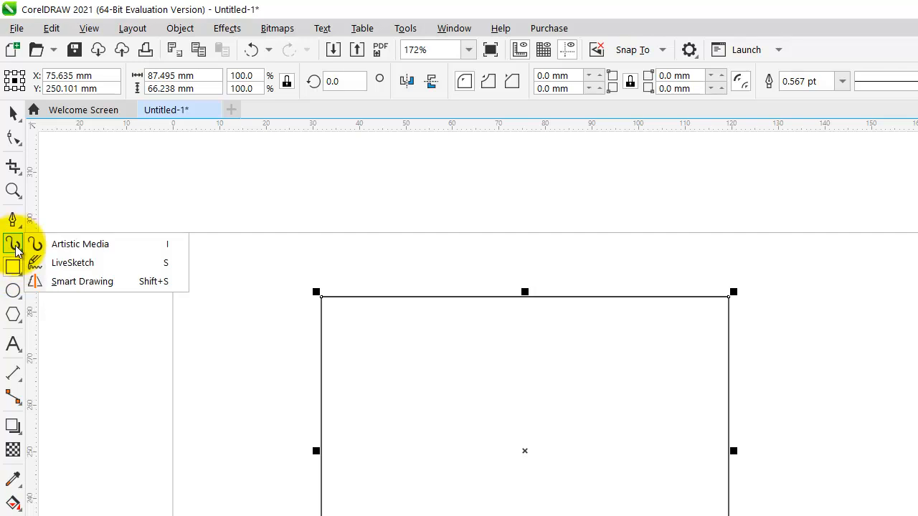
Step: Draw a closed B-Spline curve inside the rectangle with control points on its edges, about 75 mm wide and 56 mm high
{"action": "mouse_move", "coordinate": [14, 223]}
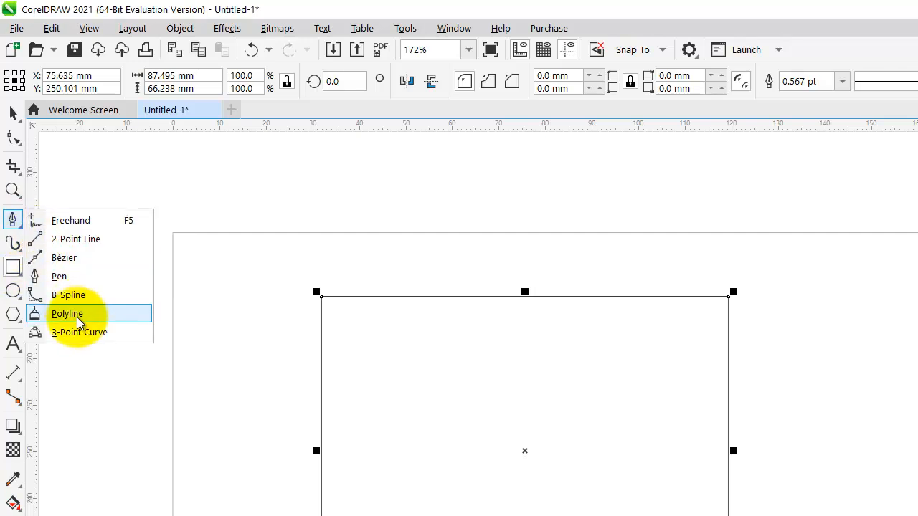
{"action": "left_click", "coordinate": [71, 297]}
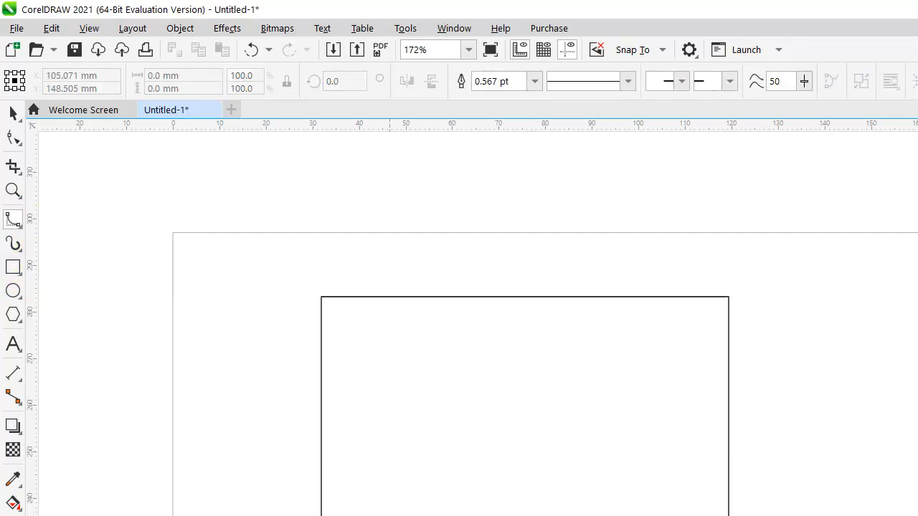
{"action": "left_click", "coordinate": [321, 496]}
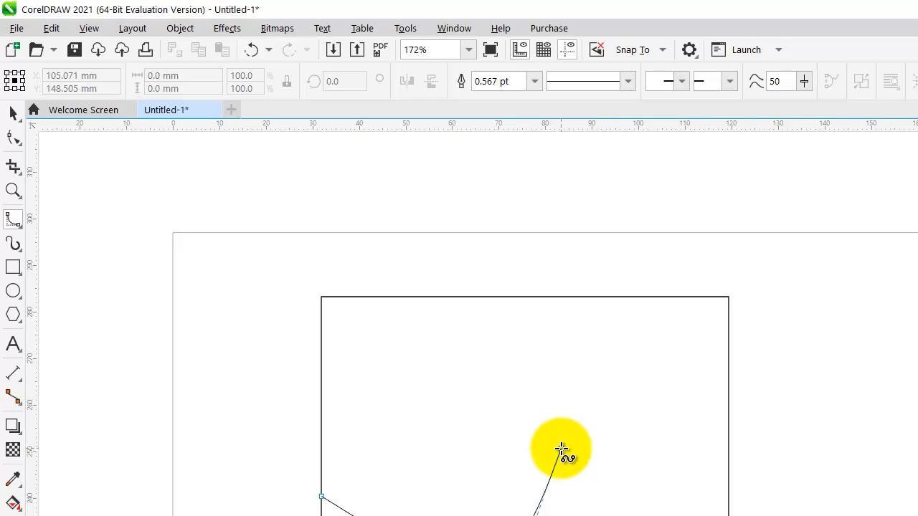
{"action": "left_click", "coordinate": [730, 452]}
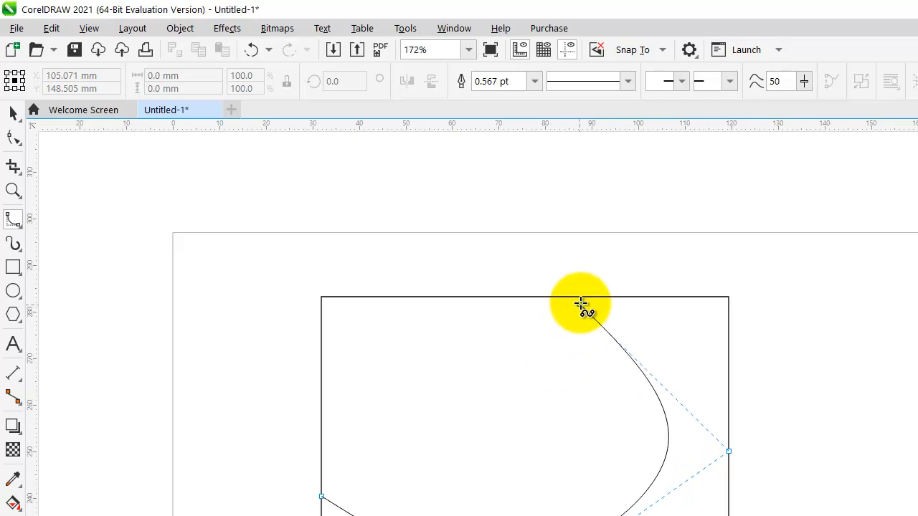
{"action": "left_click", "coordinate": [562, 316]}
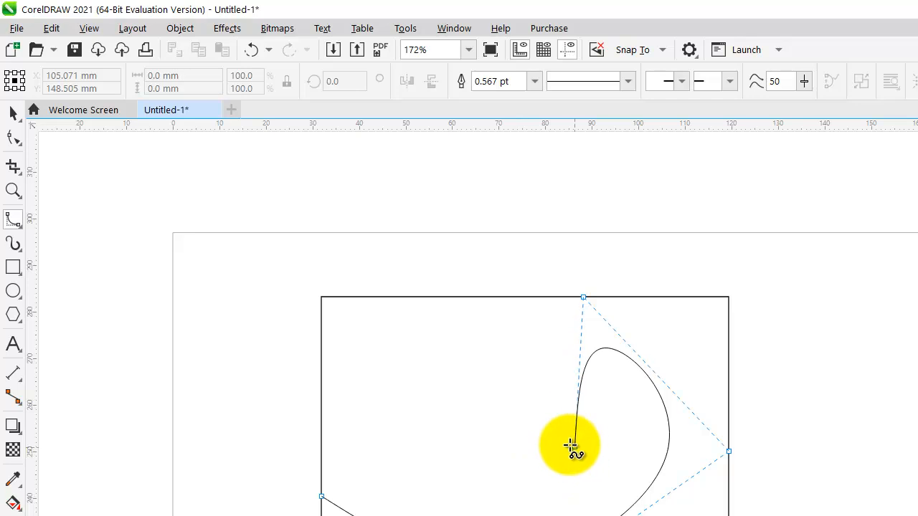
{"action": "left_click", "coordinate": [446, 305]}
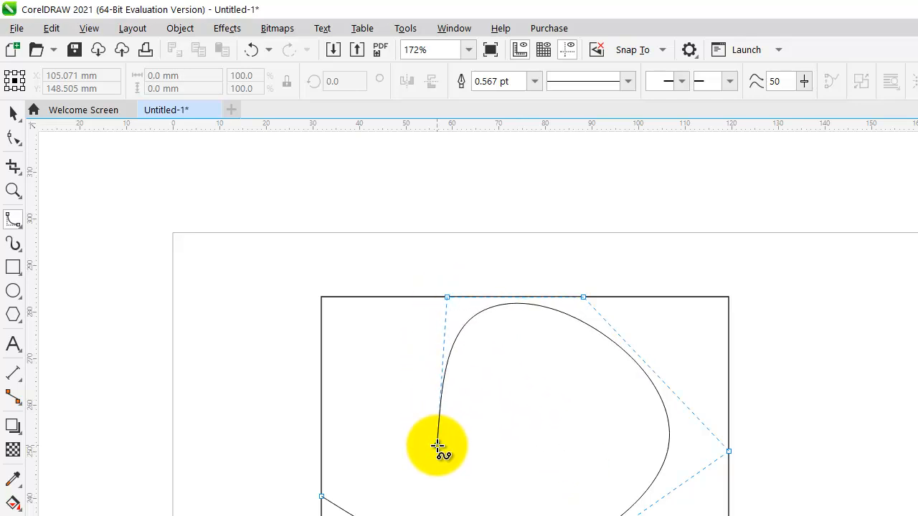
{"action": "left_click", "coordinate": [321, 497]}
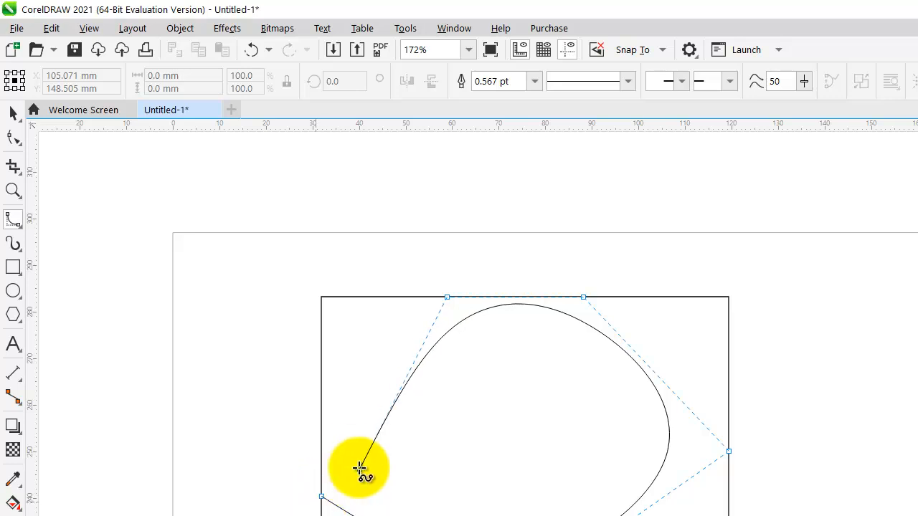
{"action": "left_click", "coordinate": [322, 443]}
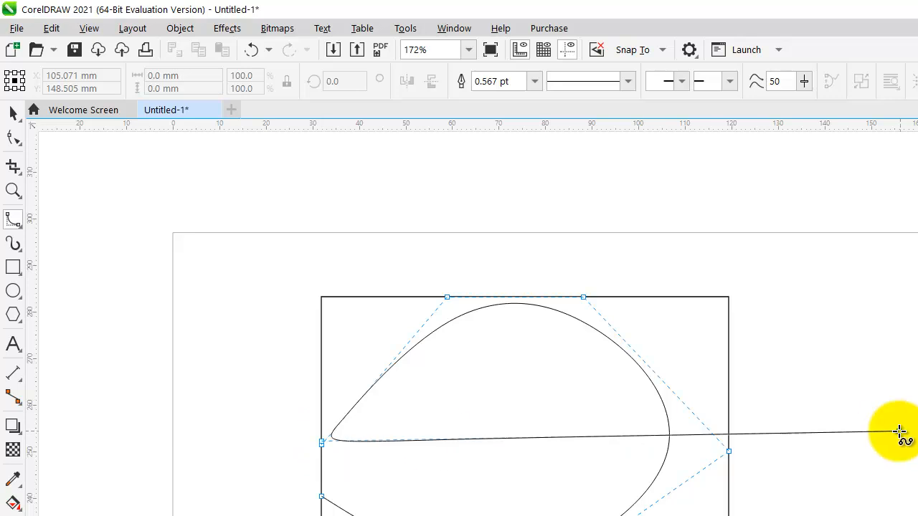
{"action": "left_click", "coordinate": [323, 496]}
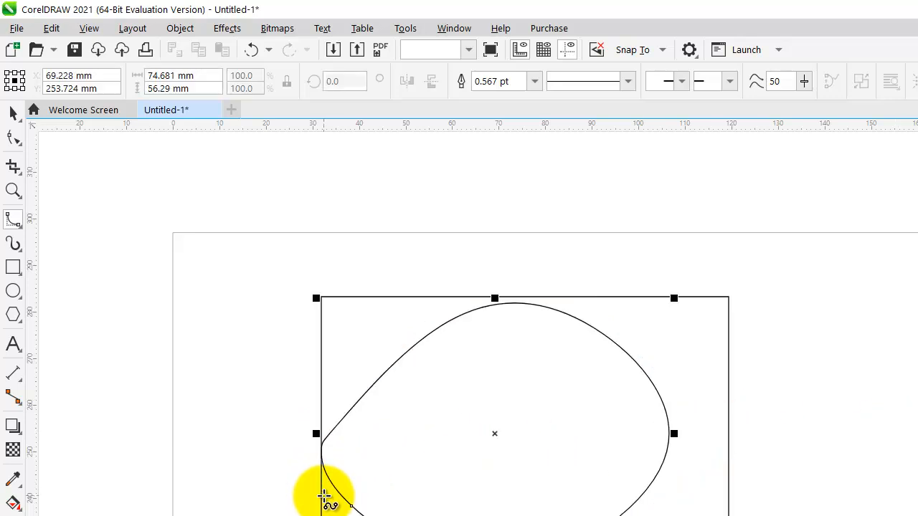
Step: Select the B-Spline shape together with the guide rectangle and delete both
{"action": "left_click_drag", "start_coordinate": [405, 496], "coordinate": [502, 515]}
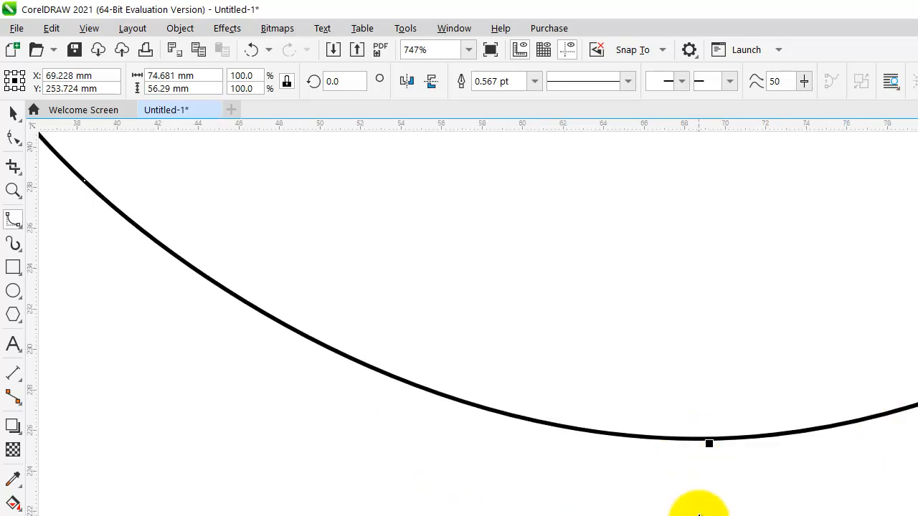
{"action": "scroll", "coordinate": [699, 515], "scroll_direction": "down", "scroll_amount": 3}
{"action": "key", "text": "F2"}
{"action": "left_click_drag", "start_coordinate": [406, 238], "coordinate": [841, 515]}
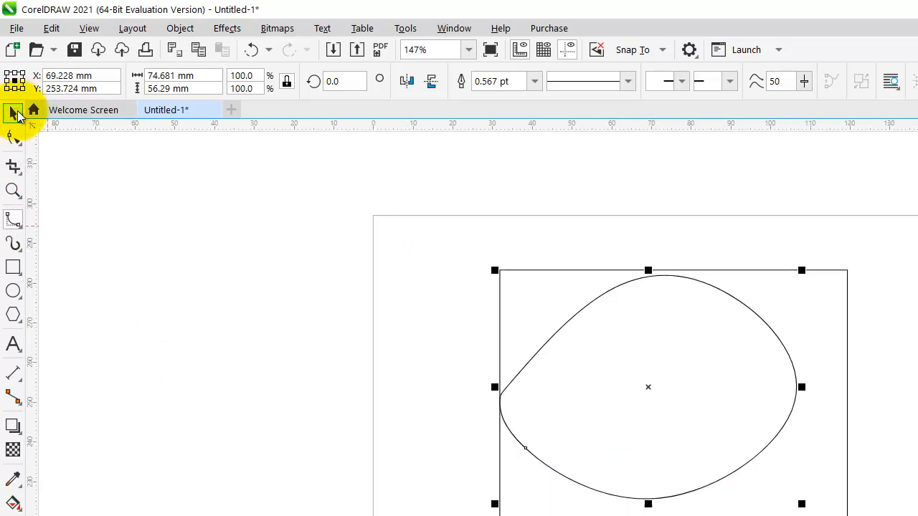
{"action": "left_click", "coordinate": [13, 113]}
{"action": "left_click", "coordinate": [176, 251]}
{"action": "left_click_drag", "start_coordinate": [176, 251], "coordinate": [911, 513]}
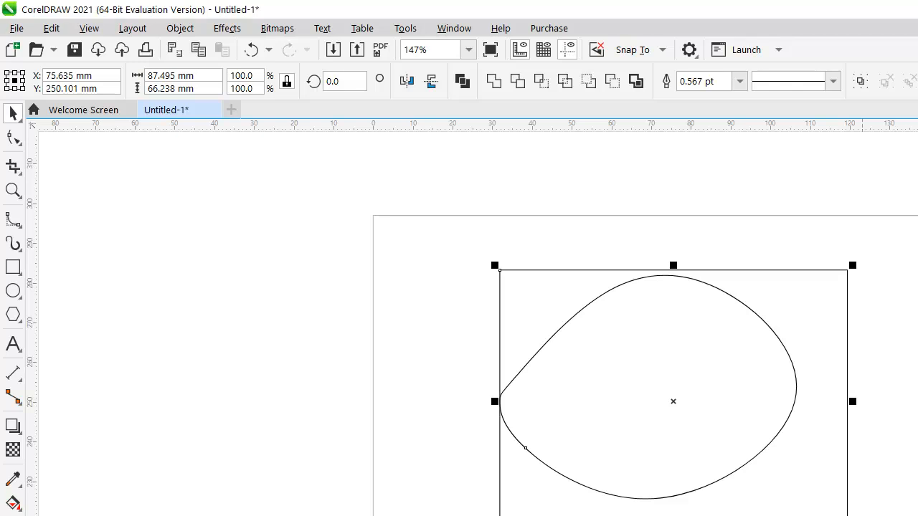
{"action": "key", "text": "Delete"}
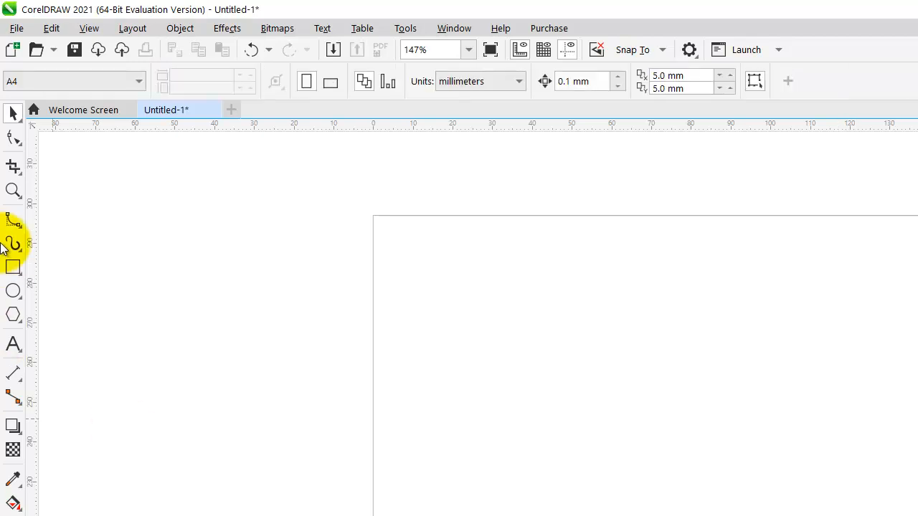
Step: Draw a closed, irregular polyline shape about 132 mm wide and 78 mm high on the page with the Polyline tool
{"action": "left_click", "coordinate": [13, 219]}
{"action": "left_click", "coordinate": [13, 236]}
{"action": "left_click", "coordinate": [12, 220]}
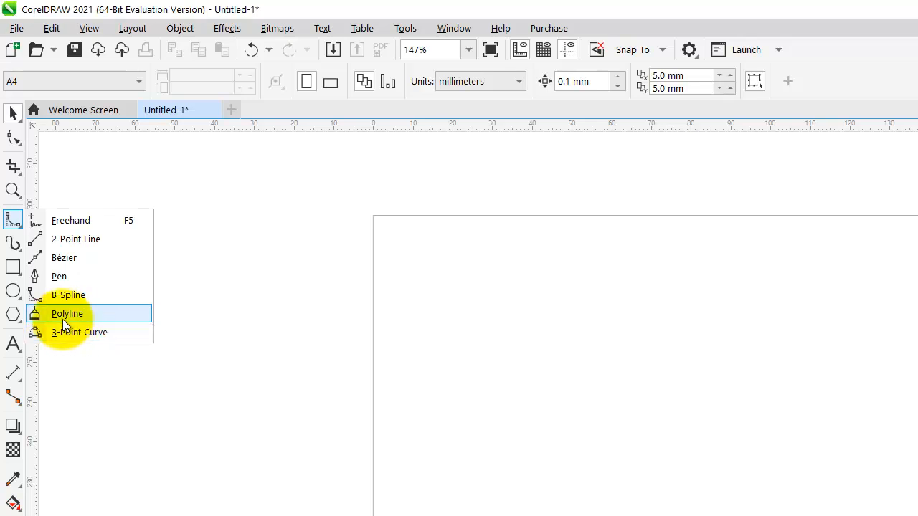
{"action": "left_click", "coordinate": [62, 319]}
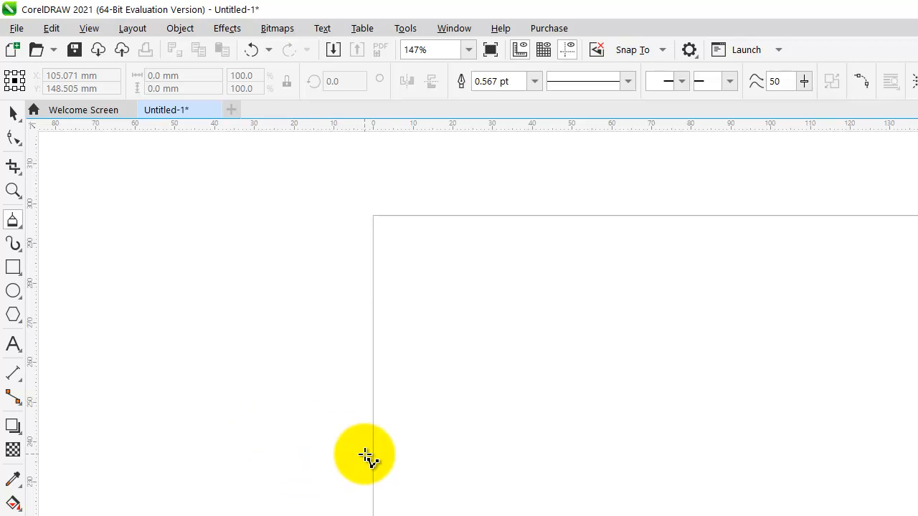
{"action": "left_click", "coordinate": [446, 354]}
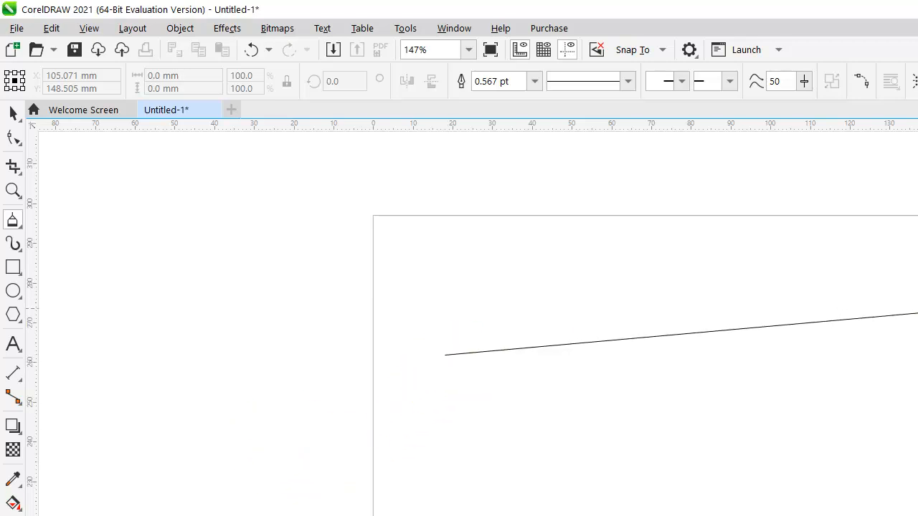
{"action": "left_click", "coordinate": [776, 497]}
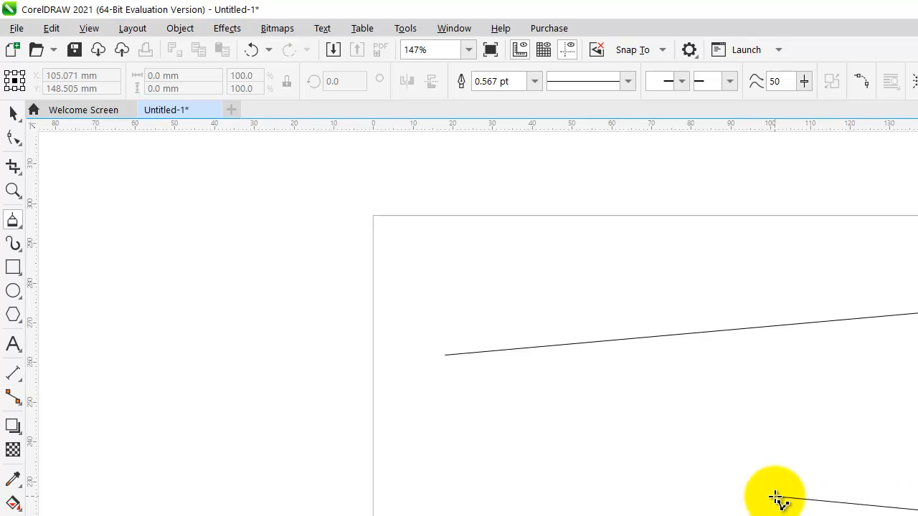
{"action": "left_click", "coordinate": [649, 464]}
{"action": "left_click", "coordinate": [456, 515]}
{"action": "left_click", "coordinate": [446, 354]}
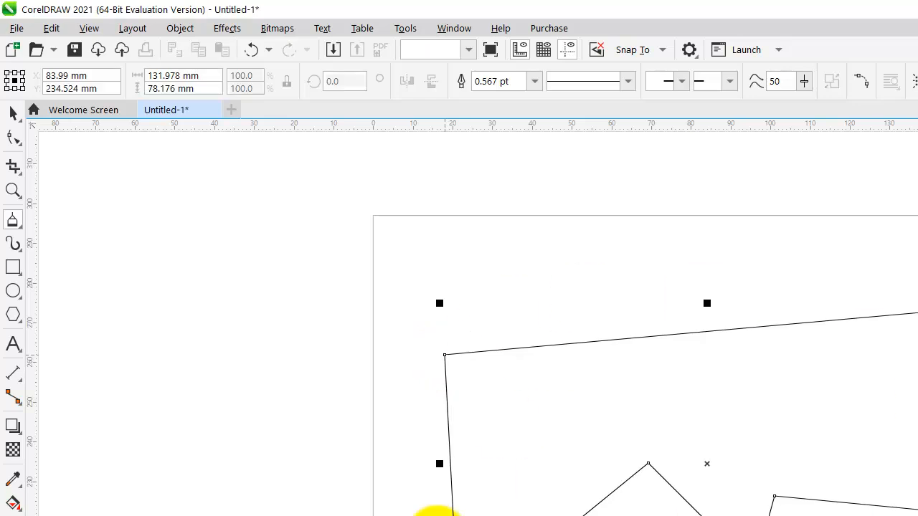
Step: Draw a straight Freehand line about 101 mm long across the page's upper left corner and delete it
{"action": "left_click", "coordinate": [17, 228]}
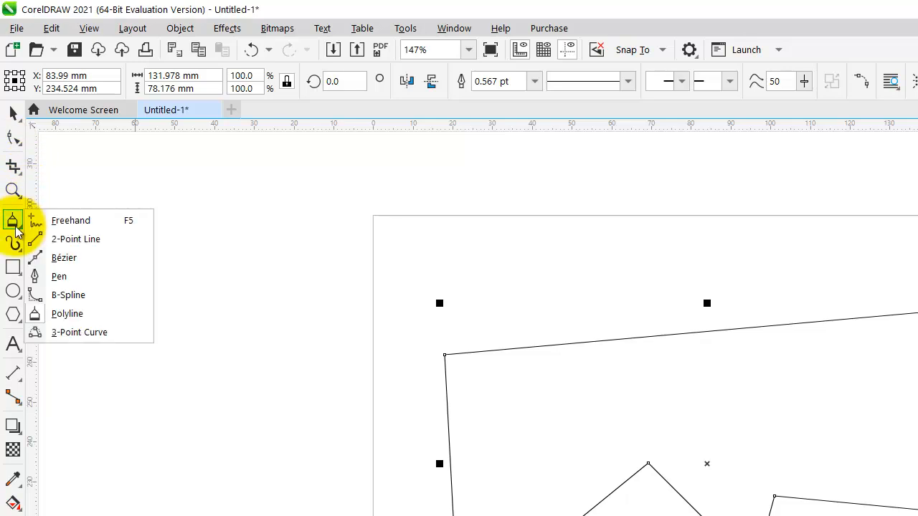
{"action": "left_click", "coordinate": [78, 221]}
{"action": "left_click", "coordinate": [127, 222]}
{"action": "left_click", "coordinate": [527, 211]}
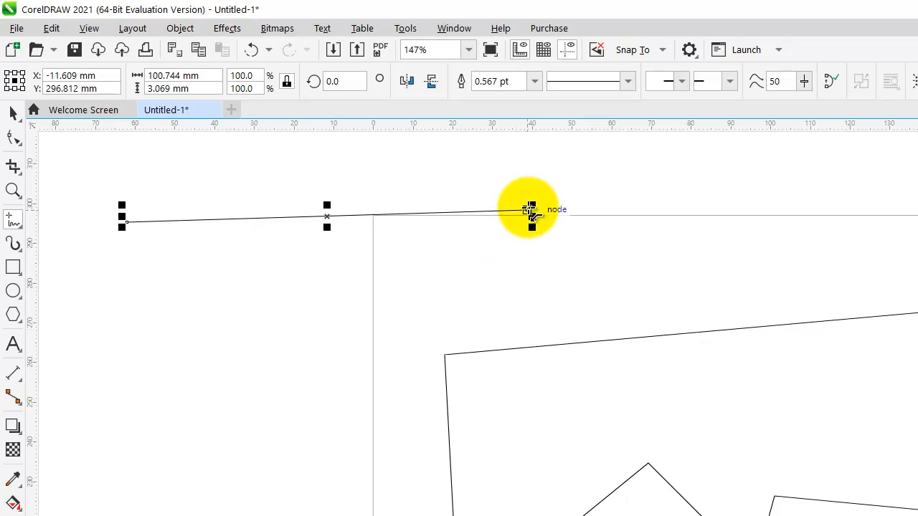
{"action": "left_click", "coordinate": [13, 137]}
{"action": "key", "text": "Delete"}
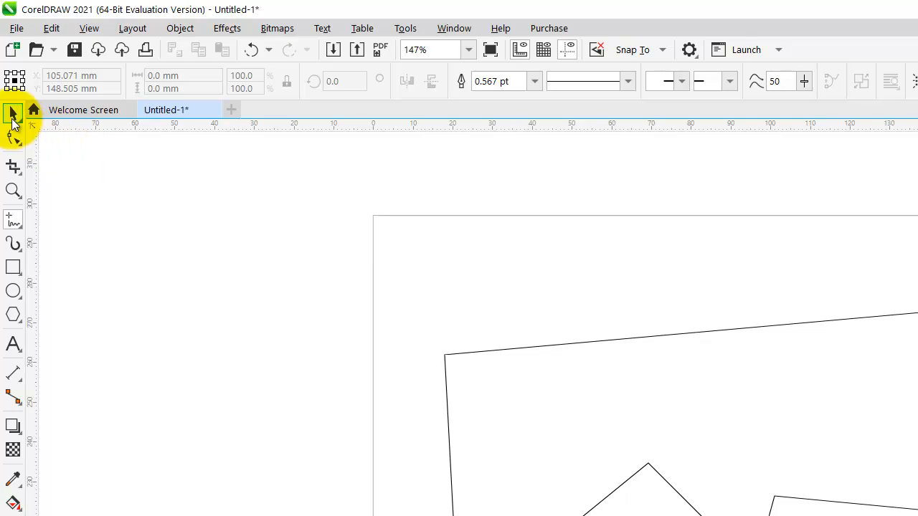
Step: Try a pink fill on the closed polyline shape, undo it, and move the unfilled shape to about X 83 mm, Y 238 mm
{"action": "left_click", "coordinate": [13, 114]}
{"action": "left_click_drag", "start_coordinate": [524, 416], "coordinate": [496, 414]}
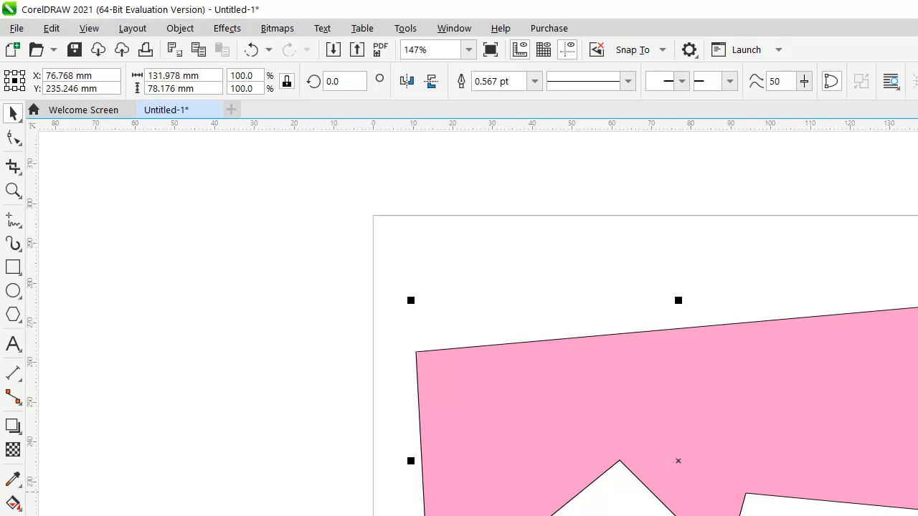
{"action": "key", "text": "ctrl+z"}
{"action": "left_click_drag", "start_coordinate": [633, 469], "coordinate": [655, 459]}
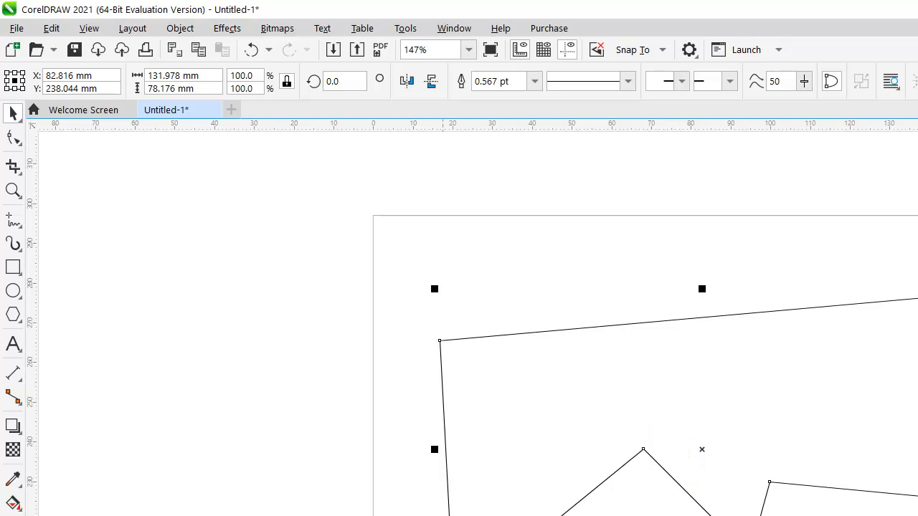
Step: Switch to Google Chrome, search Google for 2d house maps and look through the image results
{"action": "key", "text": "super"}
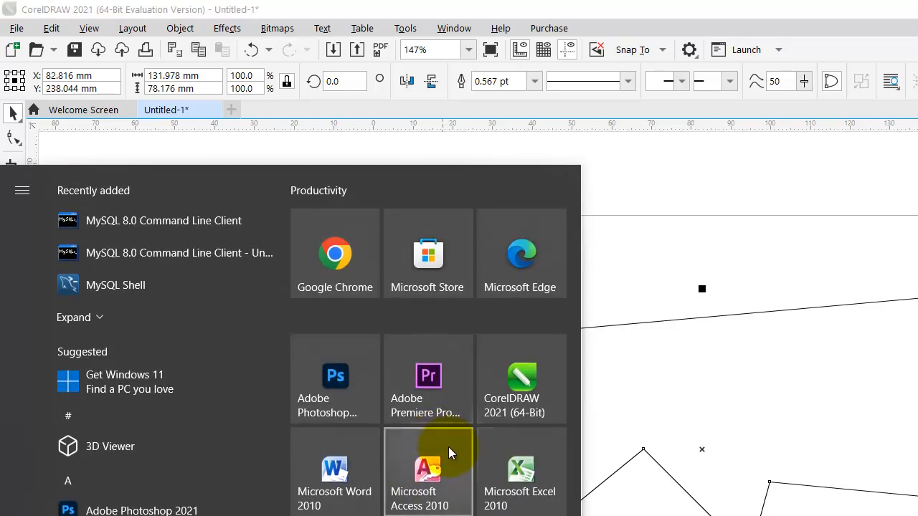
{"action": "left_click", "coordinate": [334, 269]}
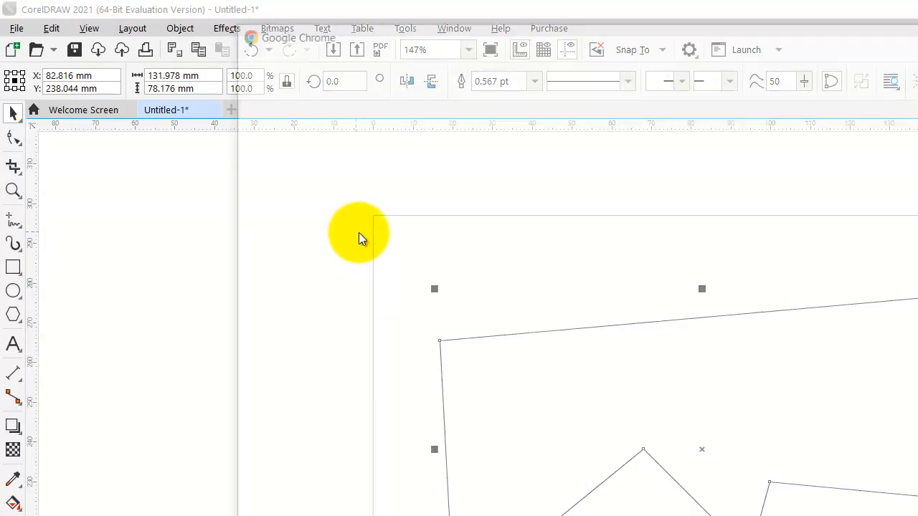
{"action": "left_click", "coordinate": [532, 445]}
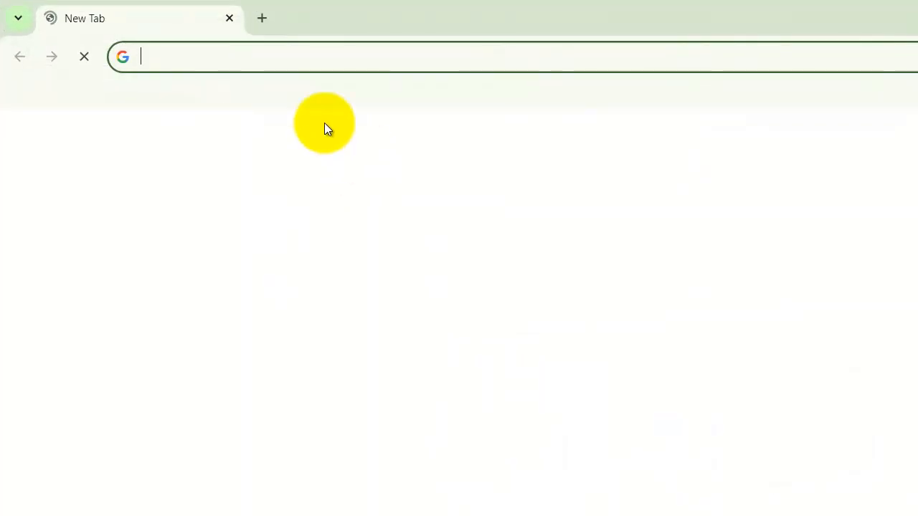
{"action": "type", "text": "2d"}
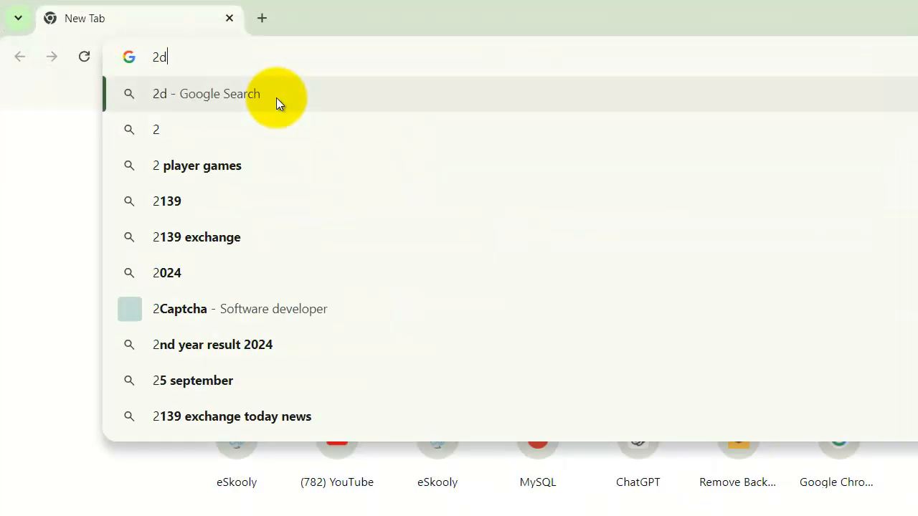
{"action": "type", "text": " house maps"}
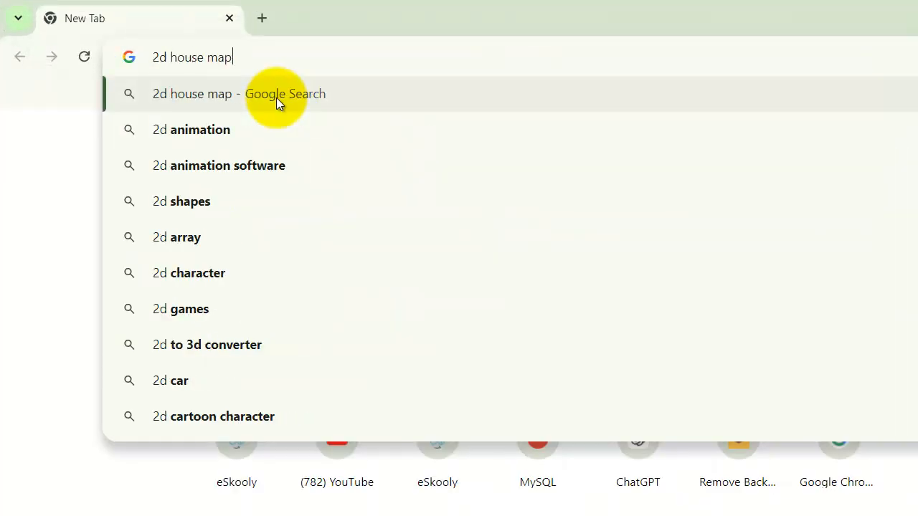
{"action": "key", "text": "Return"}
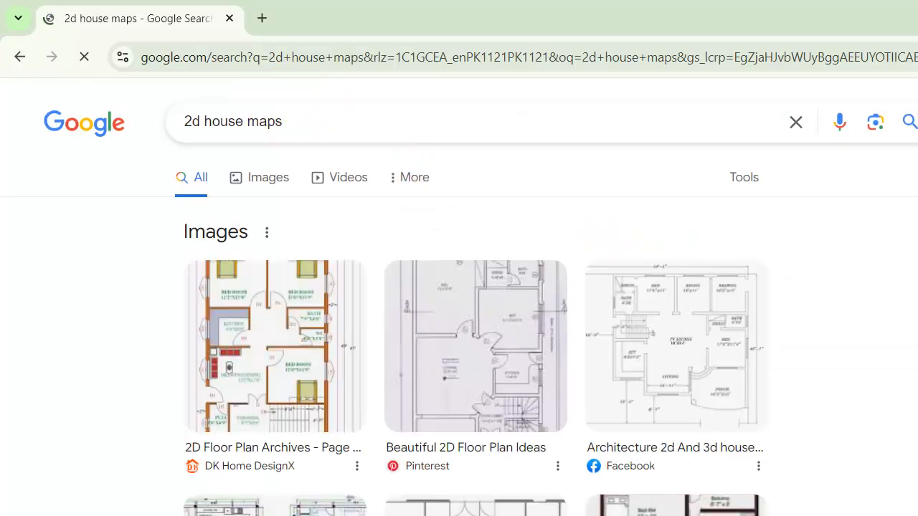
{"action": "left_click", "coordinate": [254, 181]}
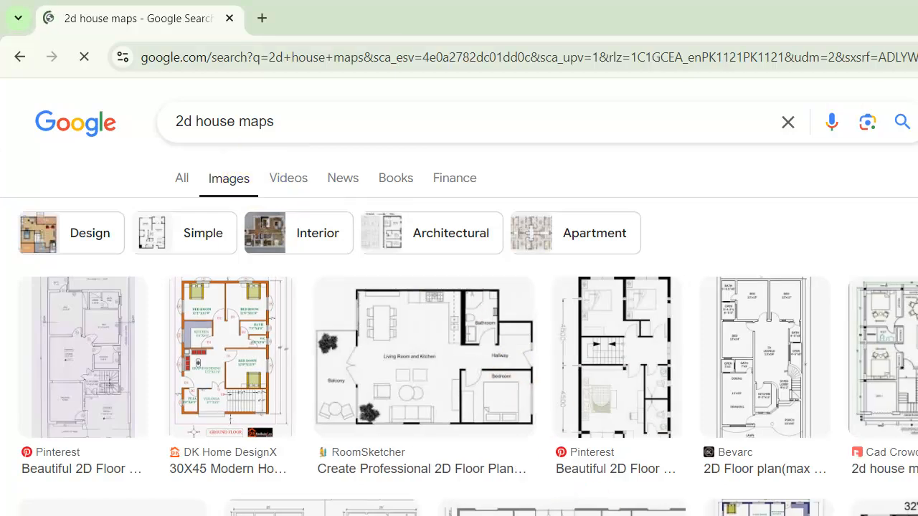
{"action": "scroll", "coordinate": [570, 476], "scroll_direction": "down", "scroll_amount": 8}
{"action": "scroll", "coordinate": [468, 297], "scroll_direction": "up", "scroll_amount": 8}
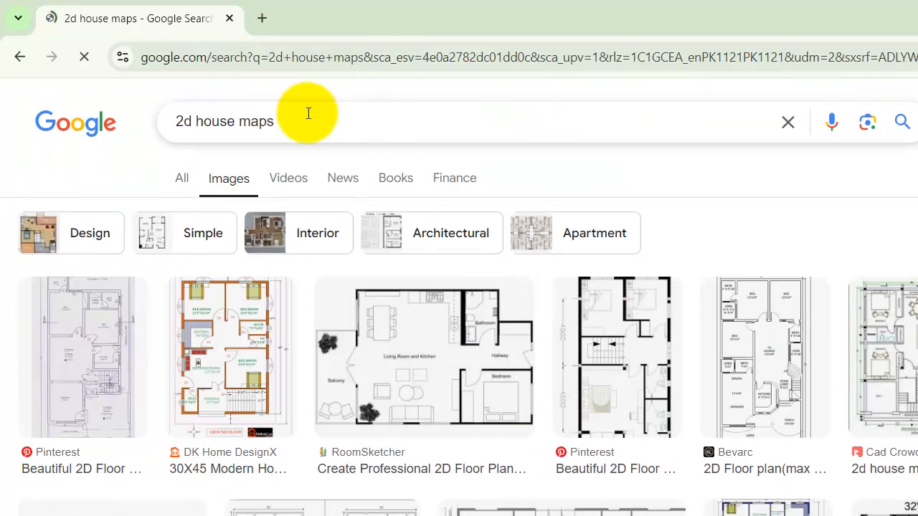
Step: Change the image search to 3d house maps and look through the house layouts
{"action": "left_click_drag", "start_coordinate": [183, 121], "coordinate": [173, 128]}
{"action": "type", "text": "3"}
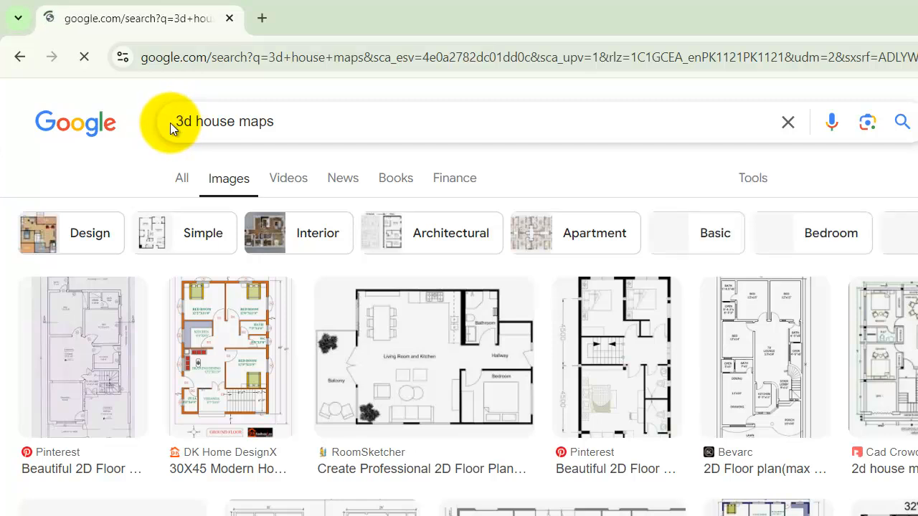
{"action": "key", "text": "Return"}
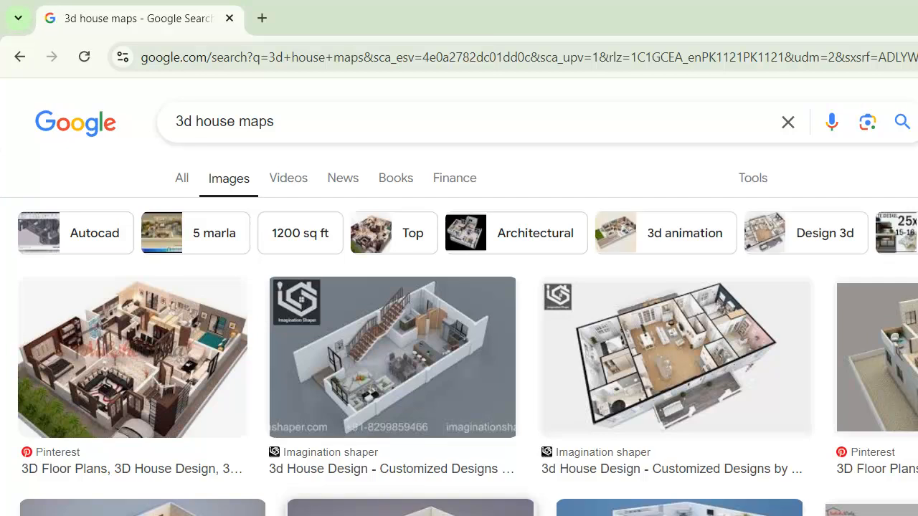
{"action": "scroll", "coordinate": [908, 510], "scroll_direction": "down", "scroll_amount": 8}
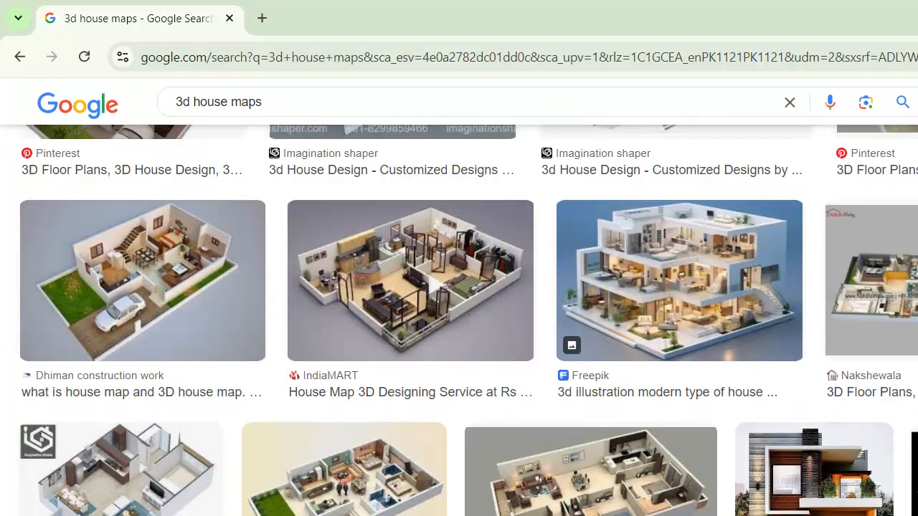
{"action": "scroll", "coordinate": [609, 253], "scroll_direction": "up", "scroll_amount": 4}
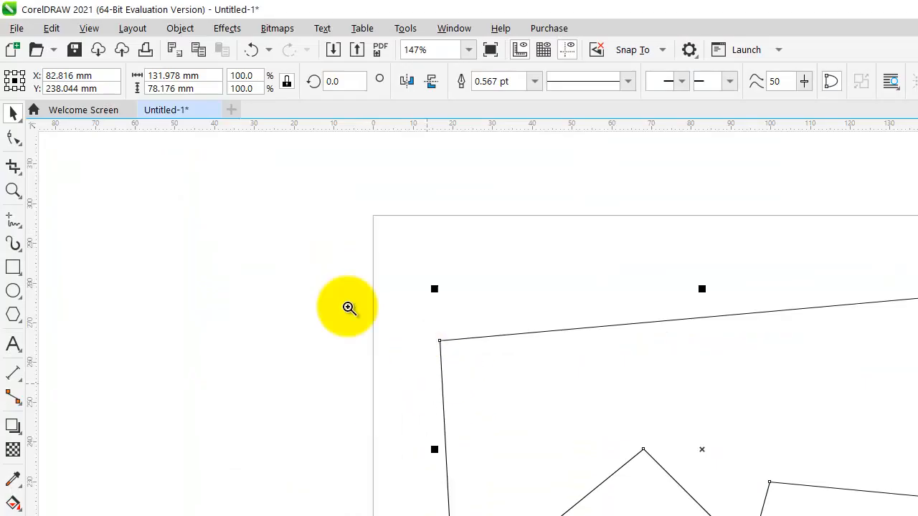
Step: Switch back to CorelDRAW and move the closed polyline shape to about X 92 mm, Y 219 mm
{"action": "scroll", "coordinate": [572, 469], "scroll_direction": "up", "scroll_amount": 2}
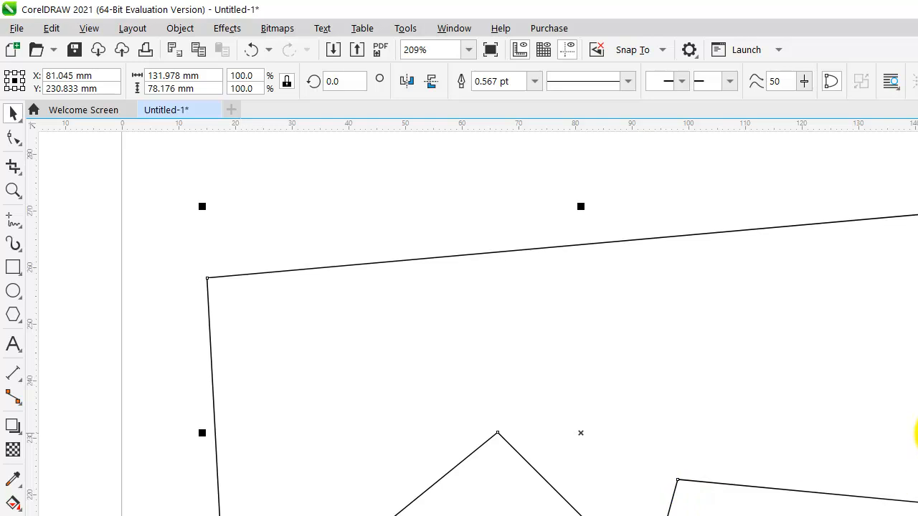
{"action": "scroll", "coordinate": [916, 433], "scroll_direction": "down", "scroll_amount": 4}
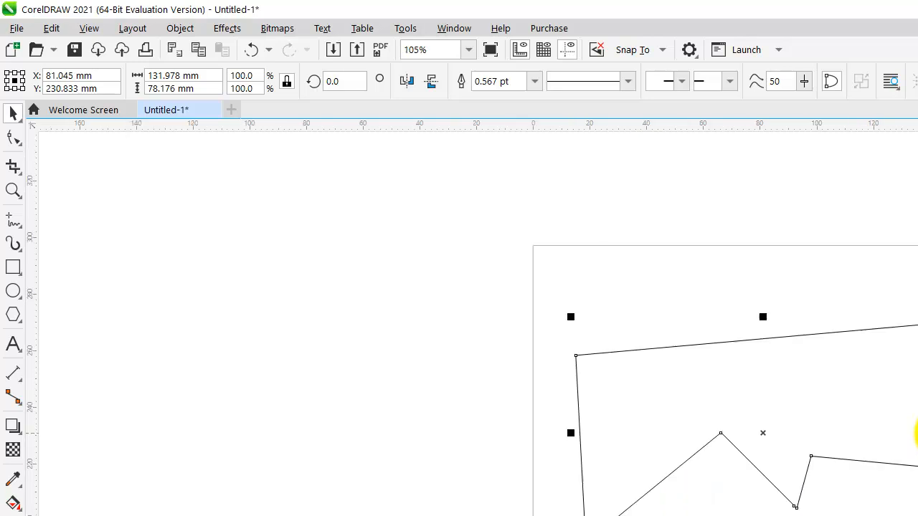
{"action": "key", "text": "F2"}
{"action": "mouse_move", "coordinate": [395, 191]}
{"action": "left_mouse_down"}
{"action": "mouse_move", "coordinate": [476, 254]}
{"action": "mouse_move", "coordinate": [917, 515]}
{"action": "left_mouse_up"}
{"action": "left_click_drag", "start_coordinate": [670, 427], "coordinate": [703, 464]}
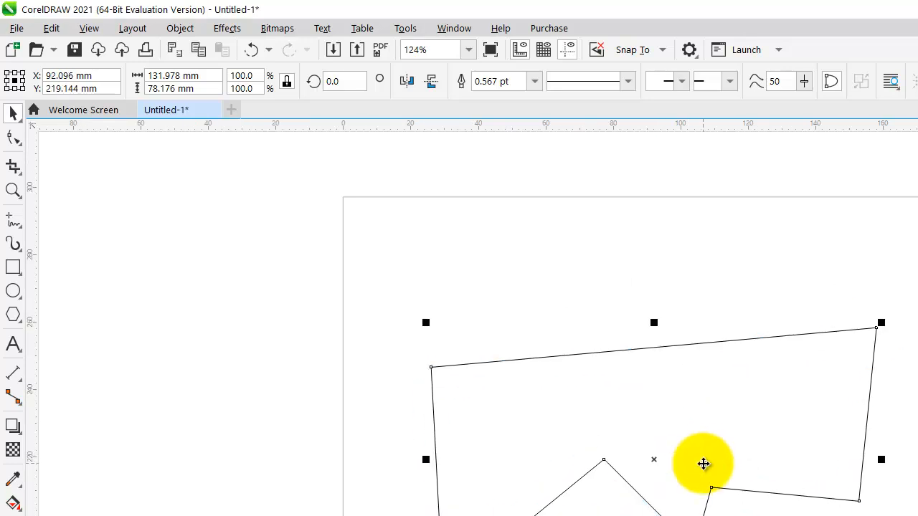
Step: Extrude the closed polyline shape toward its upper right and set the extrusion depth to 10
{"action": "left_click", "coordinate": [16, 429]}
{"action": "left_click", "coordinate": [19, 430]}
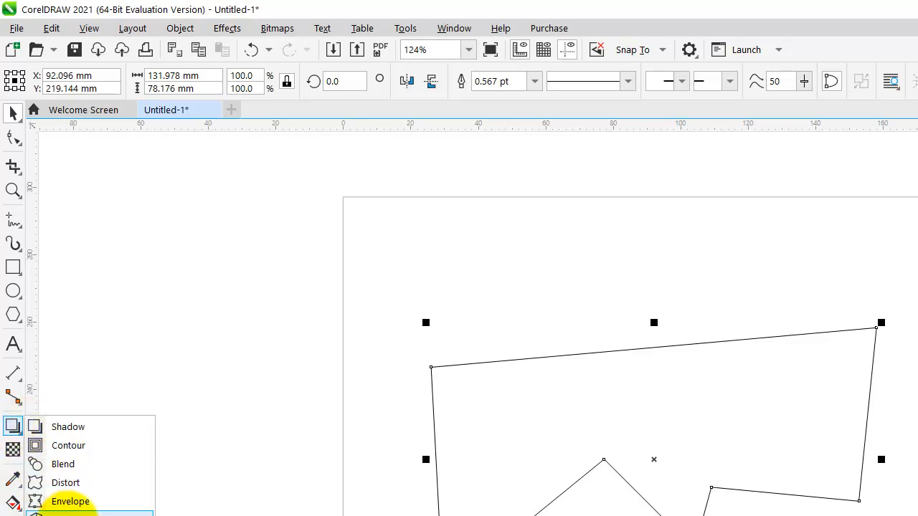
{"action": "left_click", "coordinate": [72, 512]}
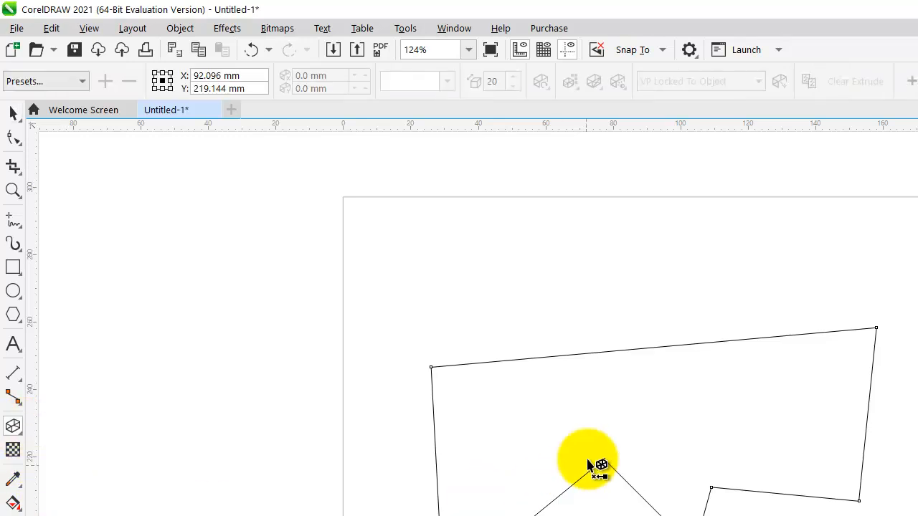
{"action": "left_click_drag", "start_coordinate": [553, 465], "coordinate": [692, 419]}
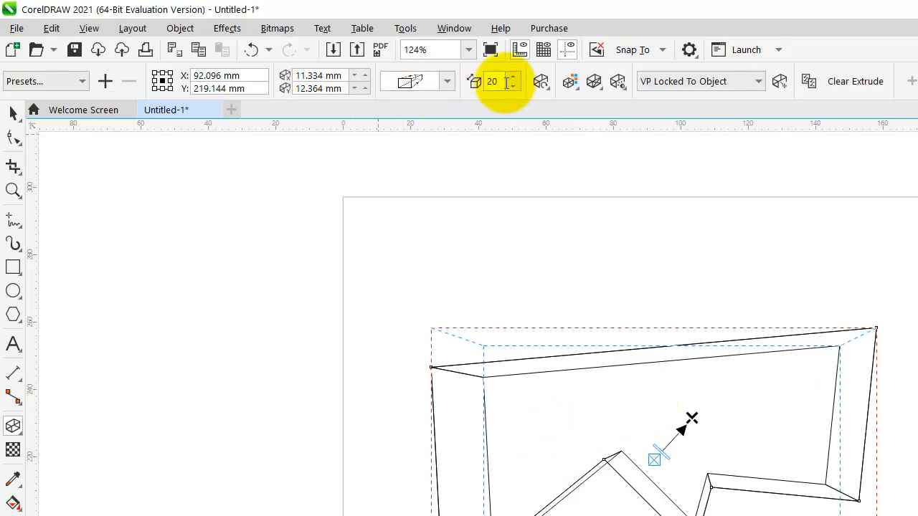
{"action": "left_click_drag", "start_coordinate": [501, 84], "coordinate": [441, 80]}
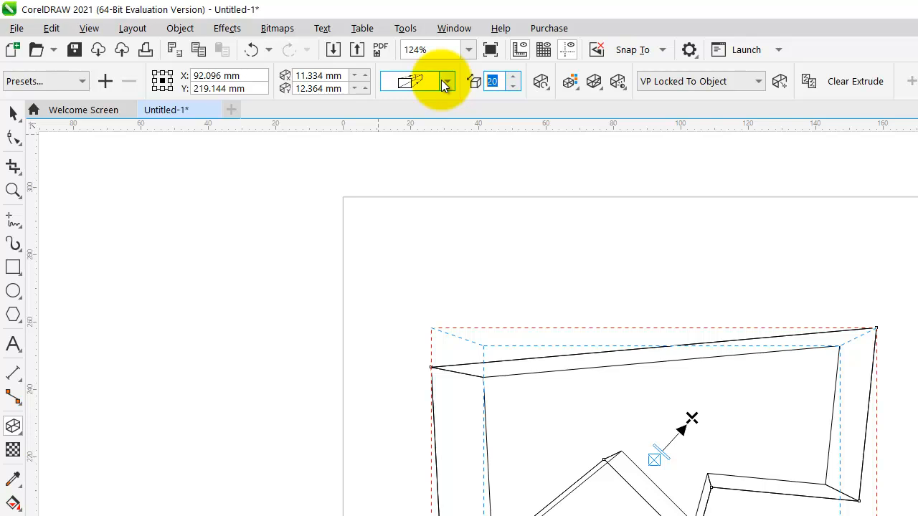
{"action": "type", "text": "10"}
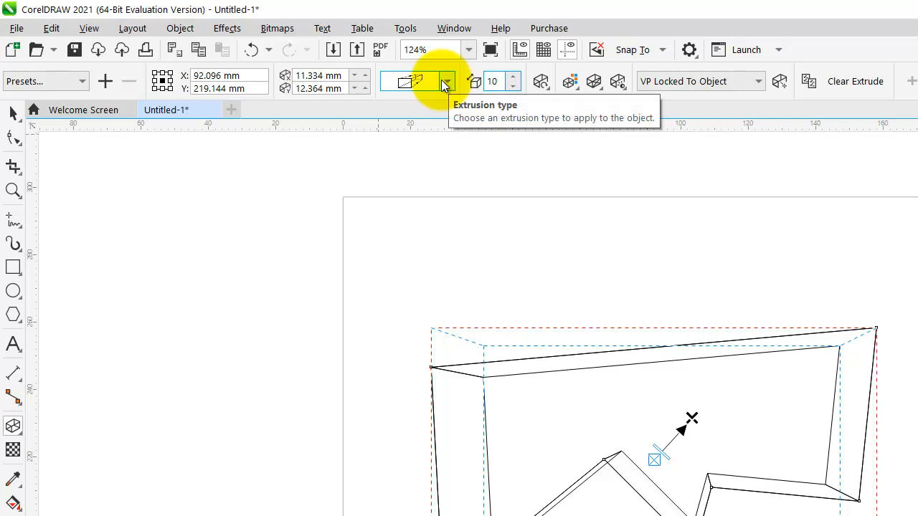
{"action": "key", "text": "Return"}
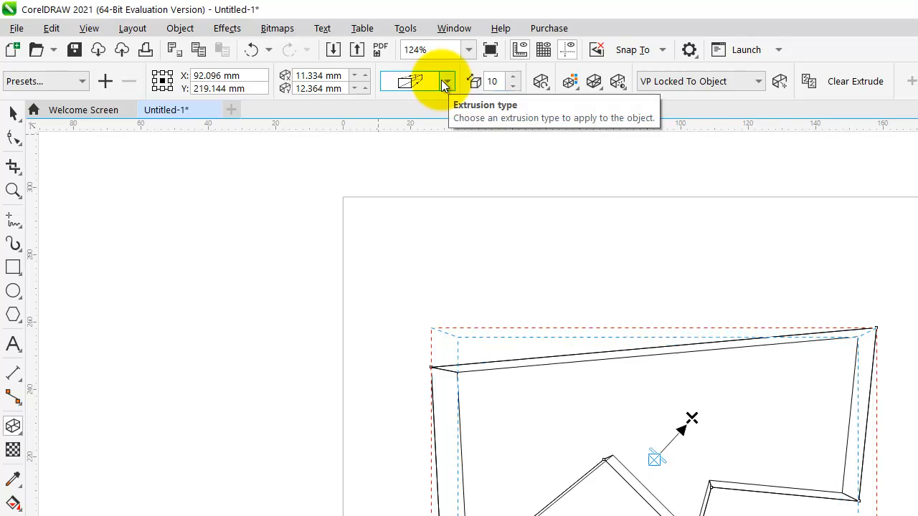
Step: Rotate the extruded polyline shape in 3D so that it is tilted and its side walls face the viewer
{"action": "left_click", "coordinate": [591, 433]}
{"action": "left_click_drag", "start_coordinate": [593, 428], "coordinate": [594, 500]}
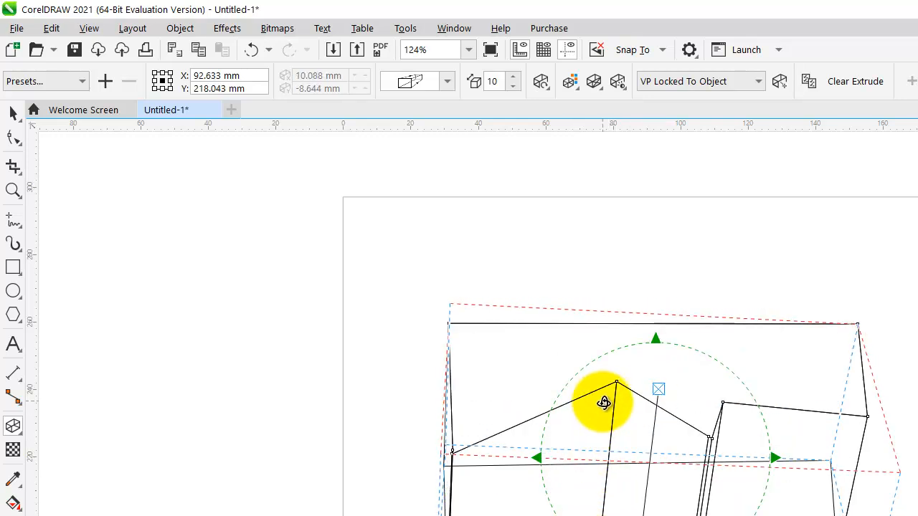
{"action": "left_click_drag", "start_coordinate": [610, 437], "coordinate": [611, 441]}
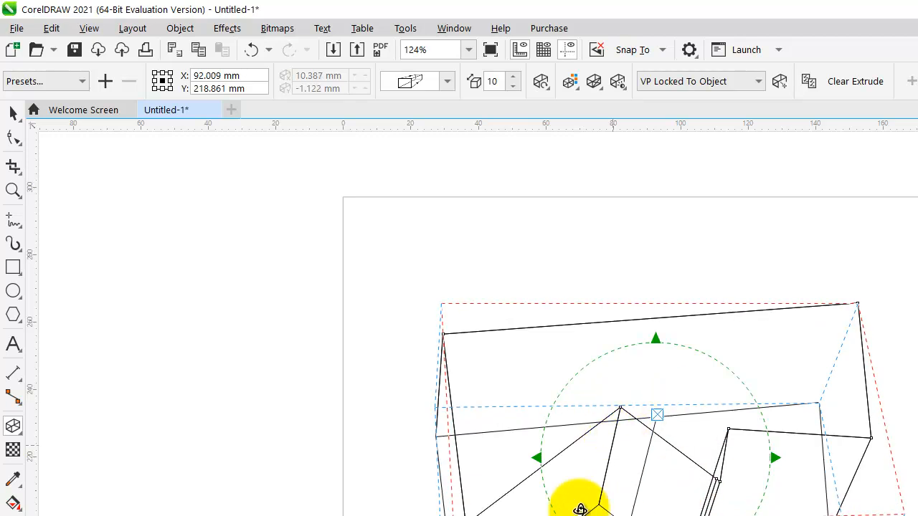
Step: Give the extrusion a solid dark red colour of C 26, M 100, Y 55, K 13
{"action": "left_click", "coordinate": [575, 89]}
{"action": "left_click", "coordinate": [605, 125]}
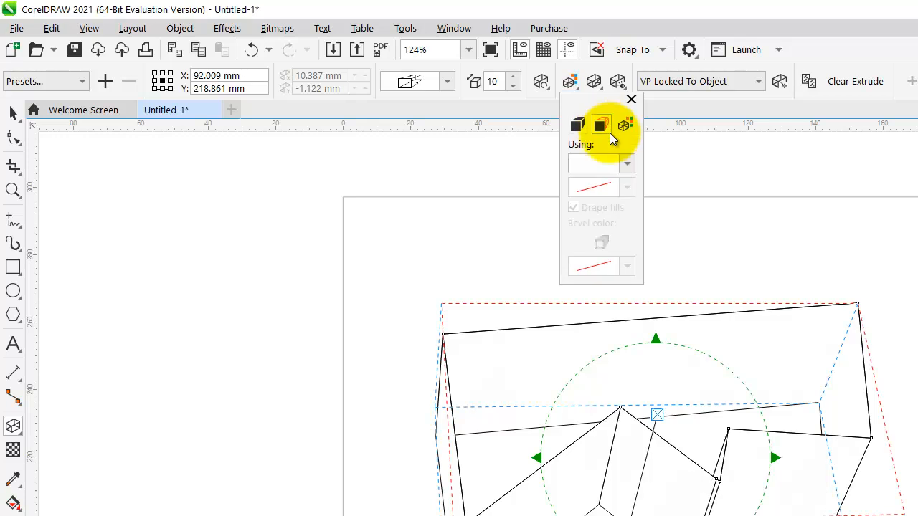
{"action": "left_click", "coordinate": [628, 164]}
{"action": "left_click", "coordinate": [671, 281]}
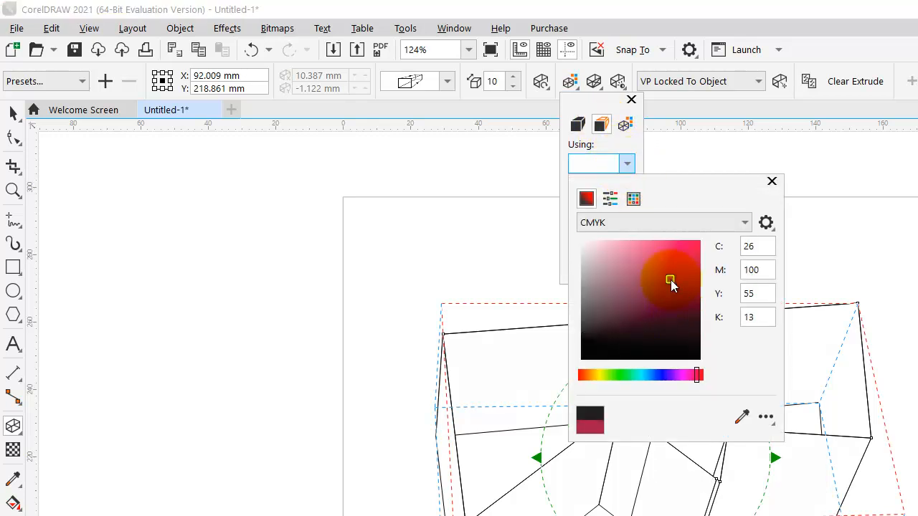
Step: Rotate the dark red polyline extrusion in 3D through several angles and reduce its extrusion depth to 5
{"action": "left_click", "coordinate": [329, 226]}
{"action": "mouse_move", "coordinate": [678, 511]}
{"action": "left_mouse_down"}
{"action": "mouse_move", "coordinate": [623, 375]}
{"action": "mouse_move", "coordinate": [645, 452]}
{"action": "mouse_move", "coordinate": [634, 392]}
{"action": "mouse_move", "coordinate": [638, 450]}
{"action": "left_mouse_up"}
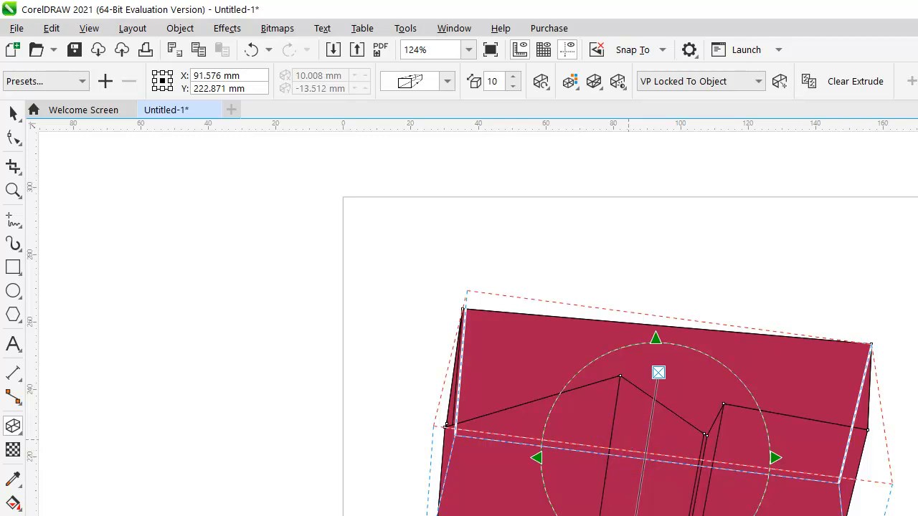
{"action": "left_click_drag", "start_coordinate": [631, 502], "coordinate": [616, 514]}
{"action": "mouse_move", "coordinate": [598, 438]}
{"action": "left_mouse_down"}
{"action": "mouse_move", "coordinate": [611, 486]}
{"action": "mouse_move", "coordinate": [590, 433]}
{"action": "left_mouse_up"}
{"action": "left_click_drag", "start_coordinate": [618, 515], "coordinate": [594, 486]}
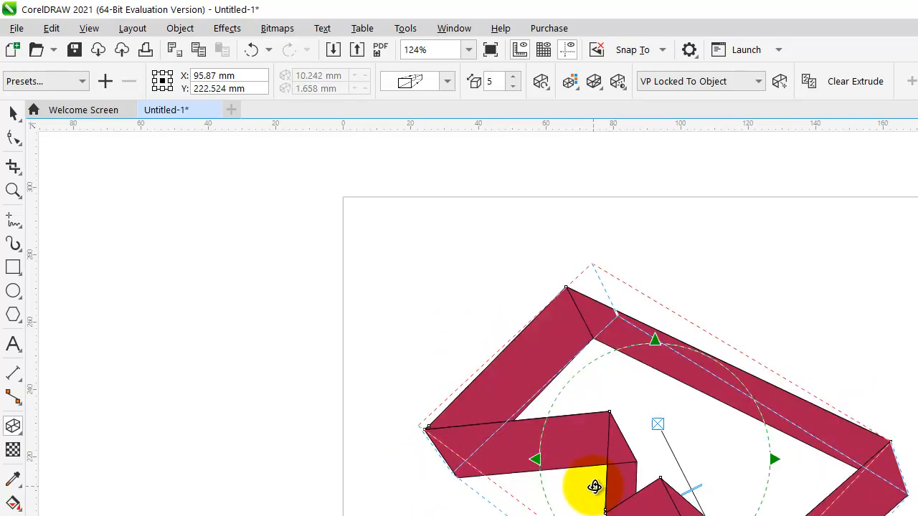
{"action": "left_click_drag", "start_coordinate": [597, 488], "coordinate": [570, 467]}
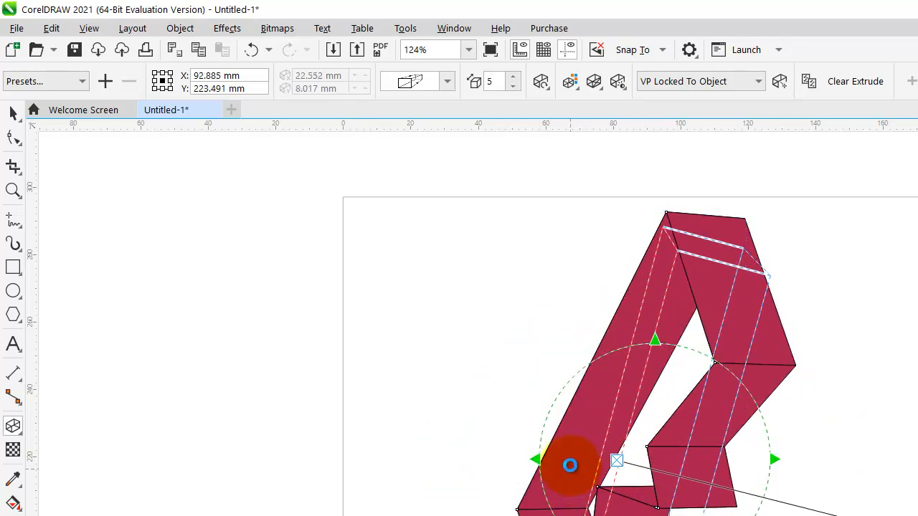
{"action": "left_click_drag", "start_coordinate": [625, 389], "coordinate": [580, 479]}
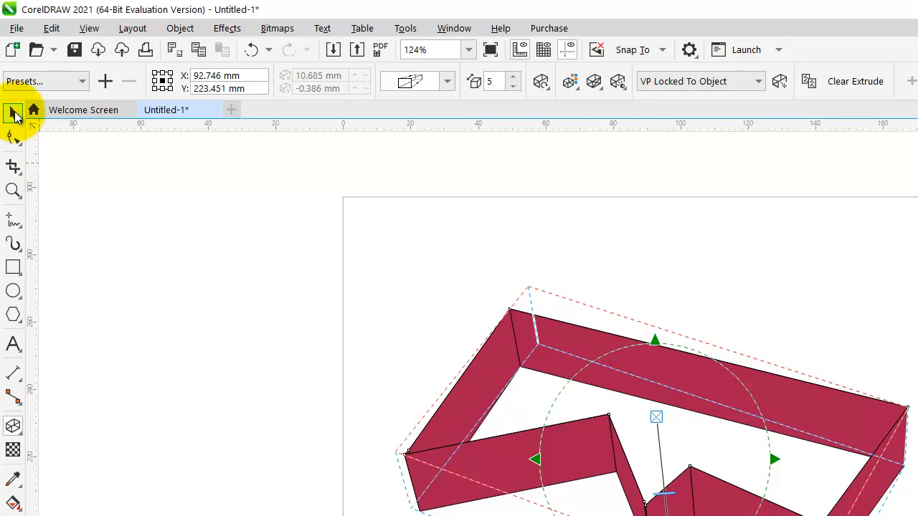
Step: Select the dark red extruded shape and delete it from the page
{"action": "left_click", "coordinate": [14, 115]}
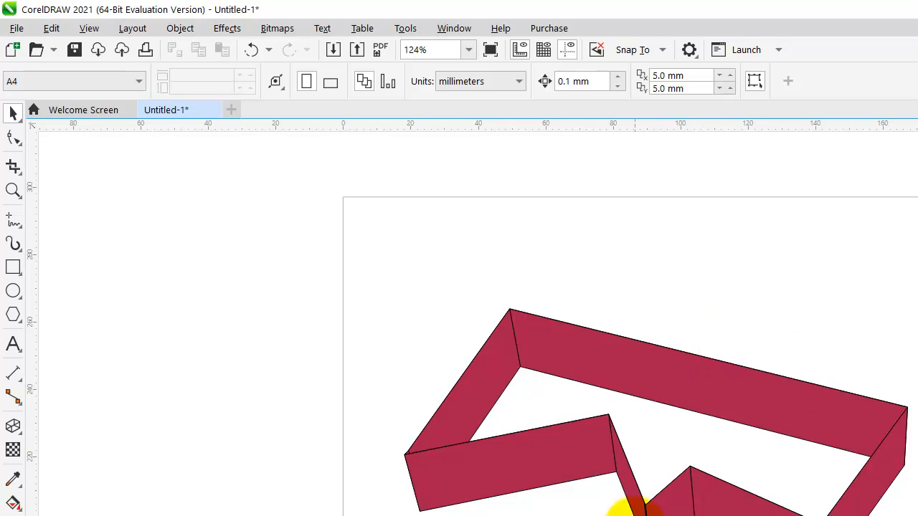
{"action": "left_click", "coordinate": [683, 509]}
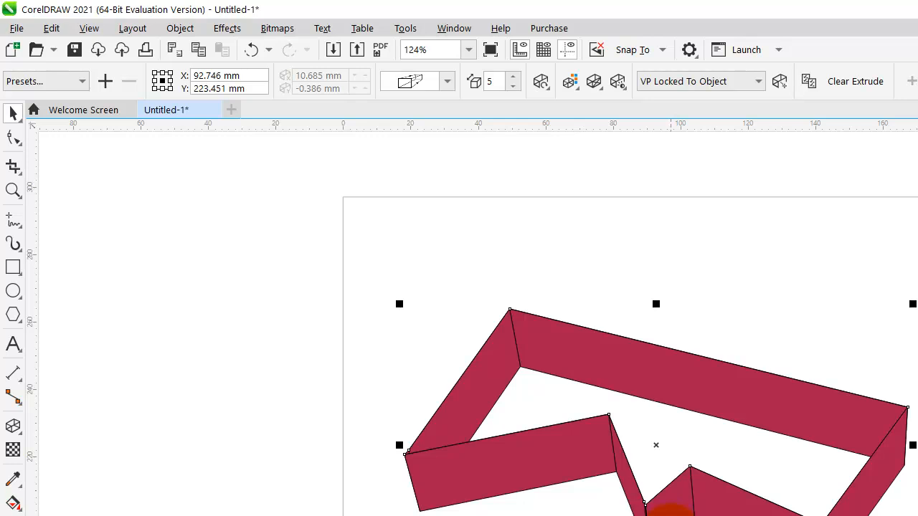
{"action": "key", "text": "Delete"}
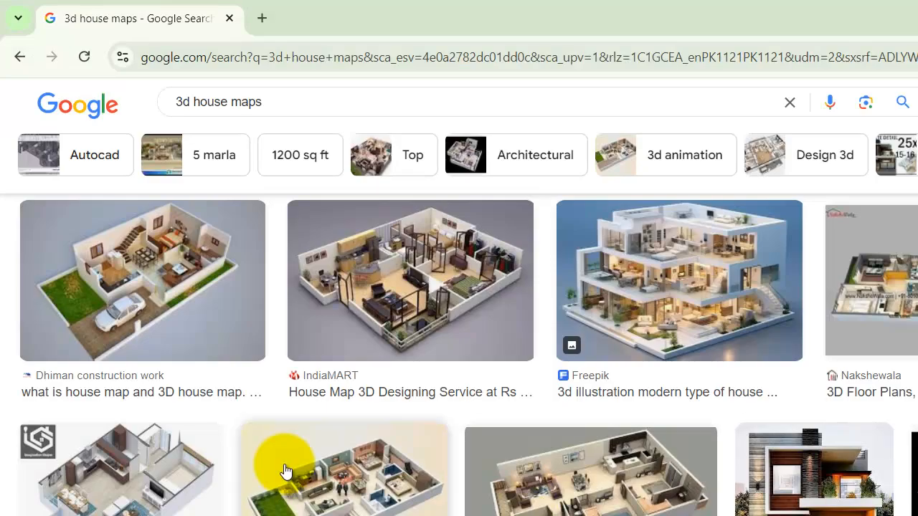
Step: Switch to the browser and look through the Google Images results for 3d house maps
{"action": "scroll", "coordinate": [287, 473], "scroll_direction": "down", "scroll_amount": 2}
{"action": "scroll", "coordinate": [286, 471], "scroll_direction": "down", "scroll_amount": 5}
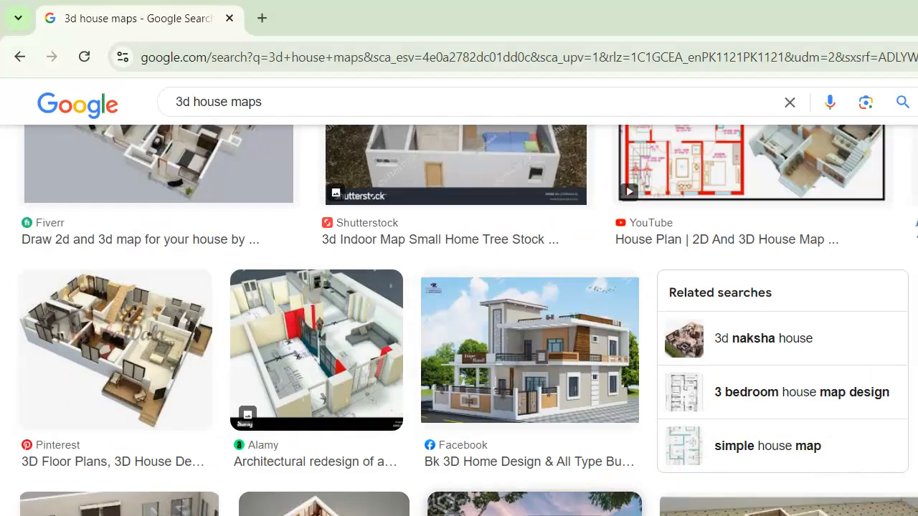
{"action": "scroll", "coordinate": [459, 321], "scroll_direction": "up", "scroll_amount": 10}
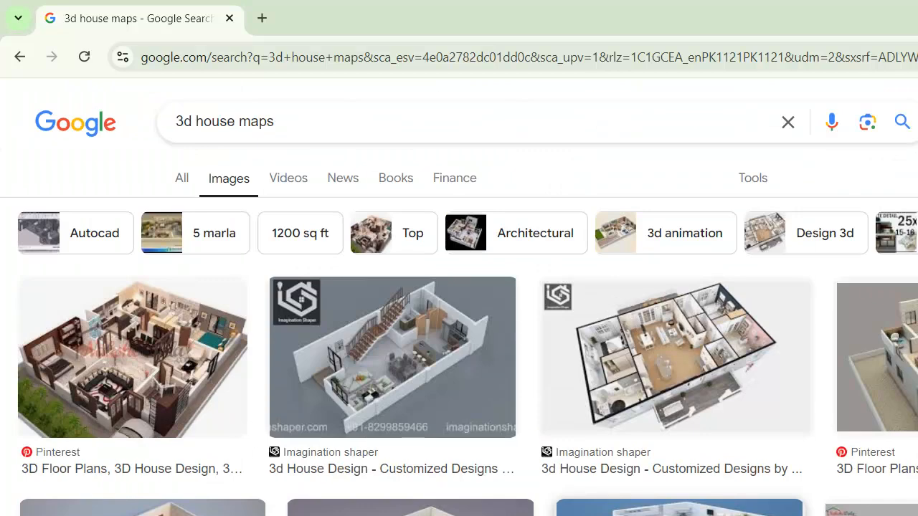
Step: Replace the image search query with "3d mechnical mps" and run the search
{"action": "left_click_drag", "start_coordinate": [375, 131], "coordinate": [0, 123]}
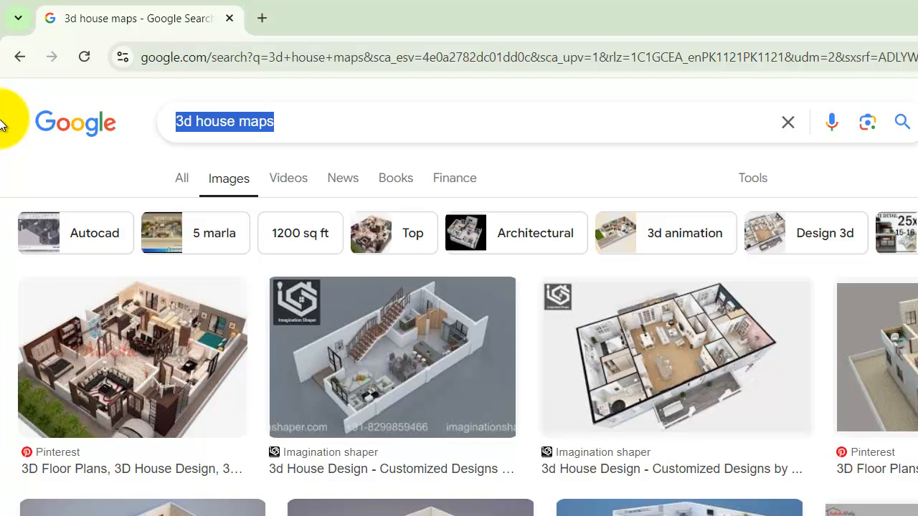
{"action": "type", "text": "3d"}
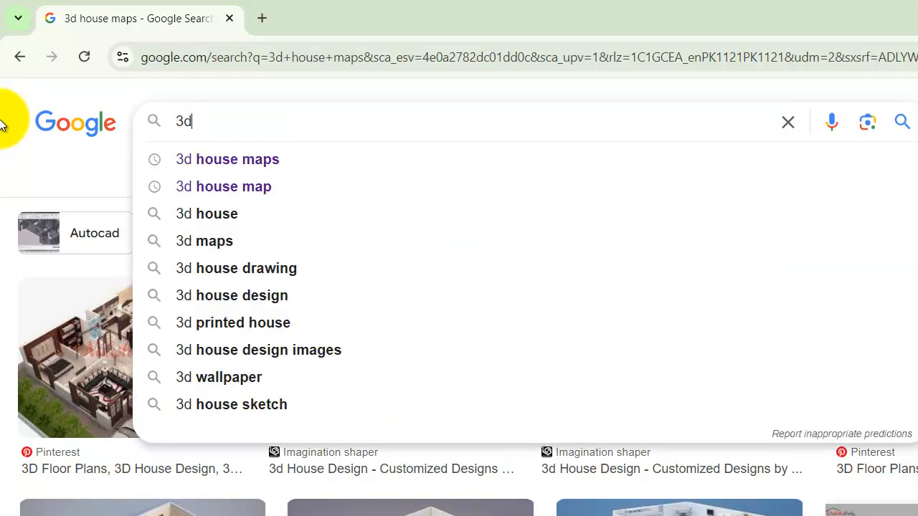
{"action": "type", "text": " mechni"}
{"action": "key", "text": "Escape"}
{"action": "key", "text": "BackSpace"}
{"action": "key", "text": "BackSpace"}
{"action": "type", "text": "nica"}
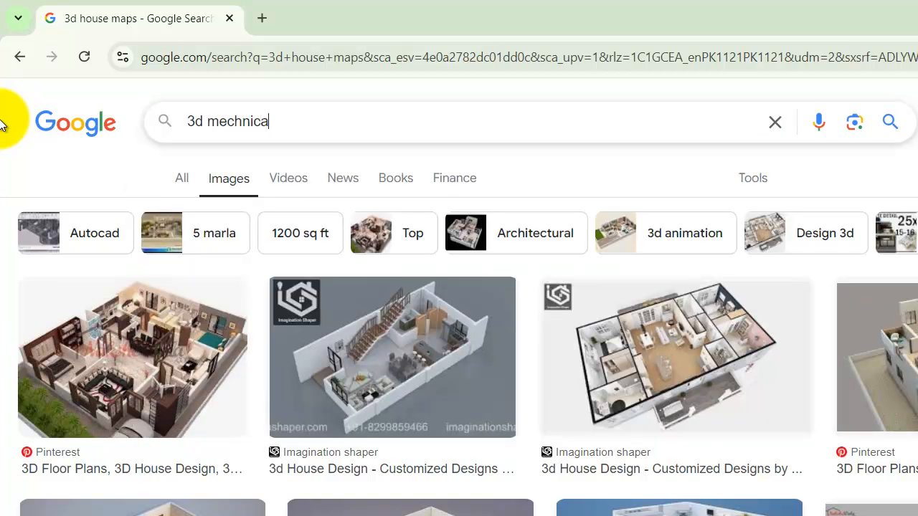
{"action": "type", "text": "l mps"}
{"action": "key", "text": "Return"}
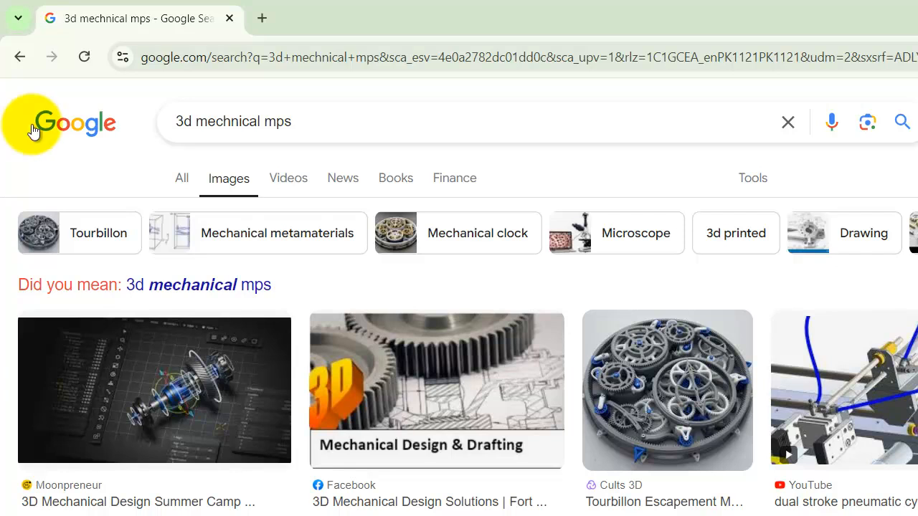
Step: Look through the mechanical image results for examples of 3D parts and engineering drawings
{"action": "scroll", "coordinate": [304, 455], "scroll_direction": "down", "scroll_amount": 9}
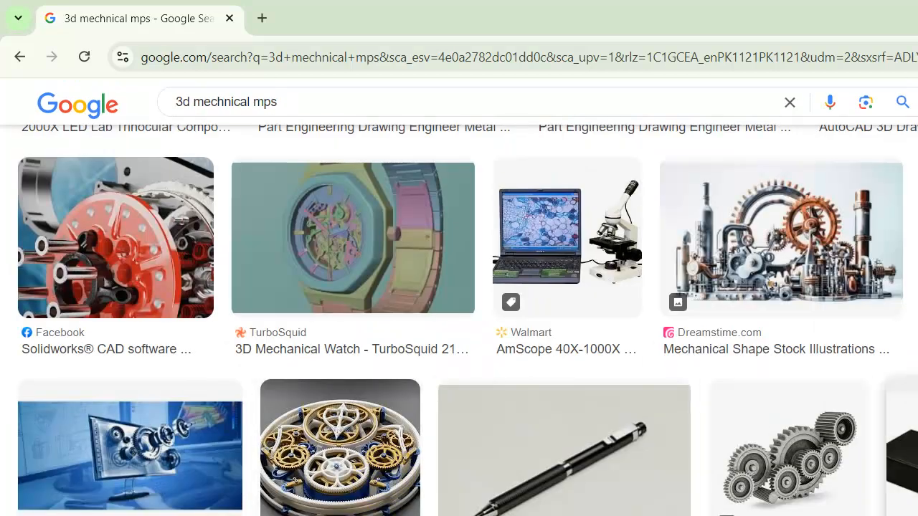
{"action": "scroll", "coordinate": [113, 506], "scroll_direction": "down", "scroll_amount": 4}
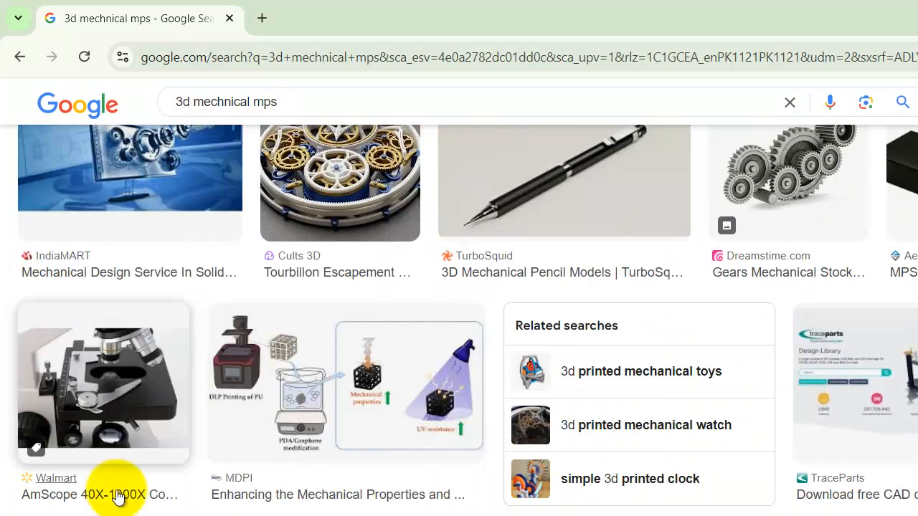
{"action": "scroll", "coordinate": [130, 492], "scroll_direction": "up", "scroll_amount": 12}
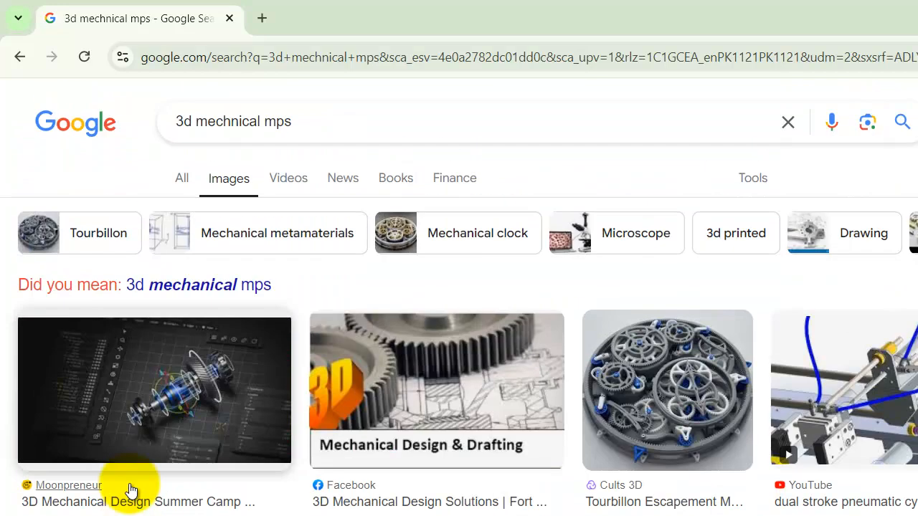
{"action": "scroll", "coordinate": [301, 402], "scroll_direction": "down", "scroll_amount": 4}
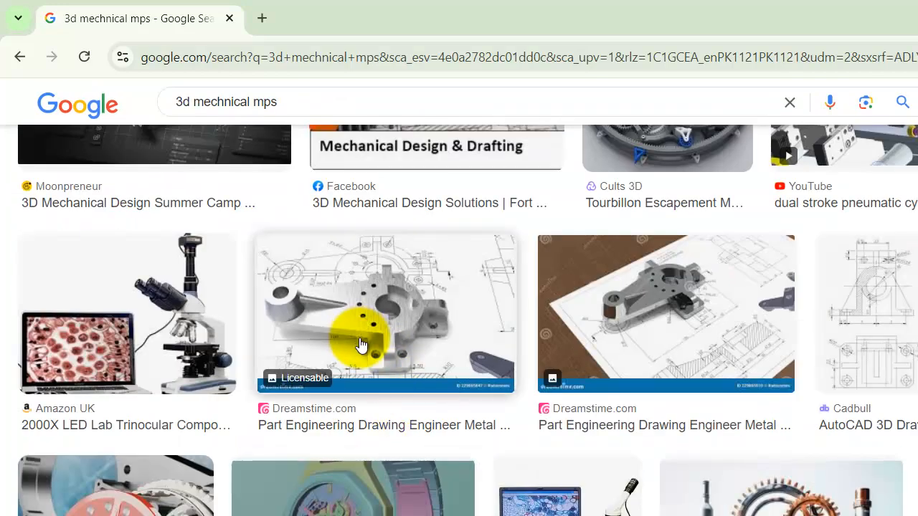
{"action": "scroll", "coordinate": [359, 360], "scroll_direction": "up", "scroll_amount": 4}
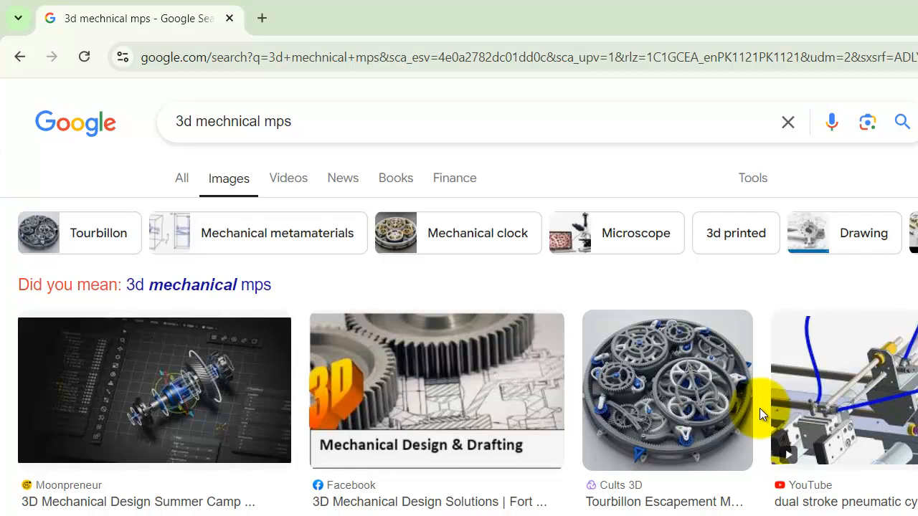
Step: Search images for "elelectiral autocad maps" and accept the suggested spelling "electrical autocad maps"
{"action": "left_click", "coordinate": [336, 119]}
{"action": "key", "text": "ctrl+a"}
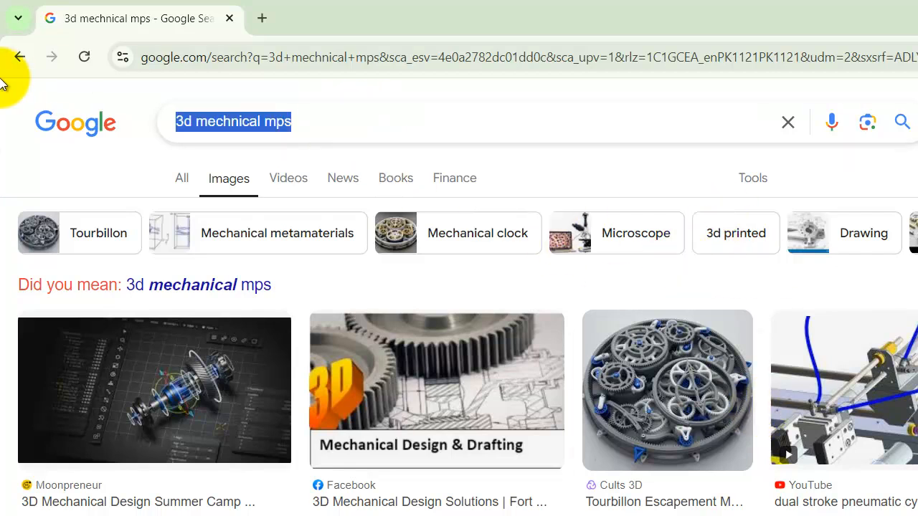
{"action": "type", "text": "elele"}
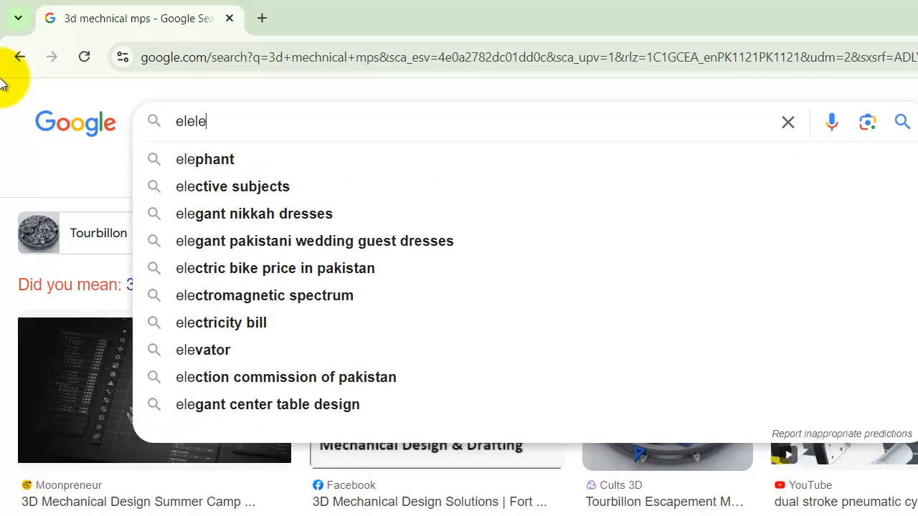
{"action": "type", "text": "ctiral autocad maps"}
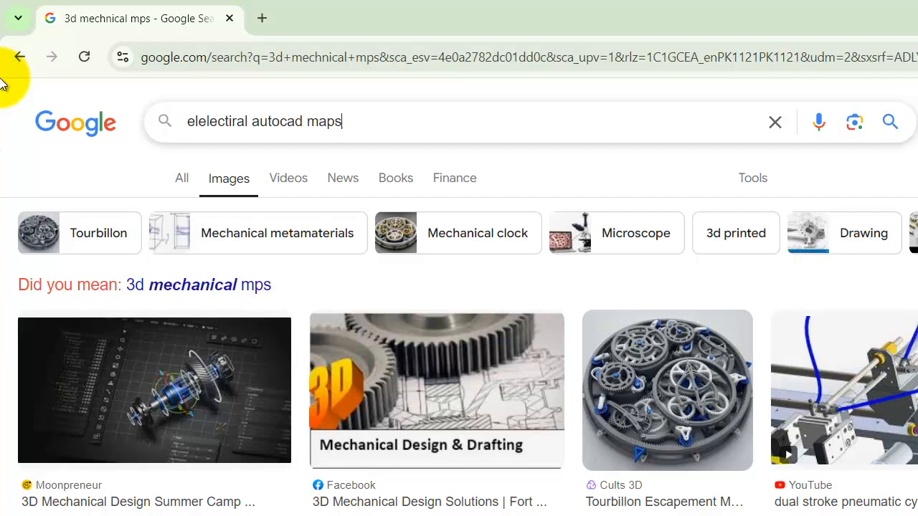
{"action": "key", "text": "Return"}
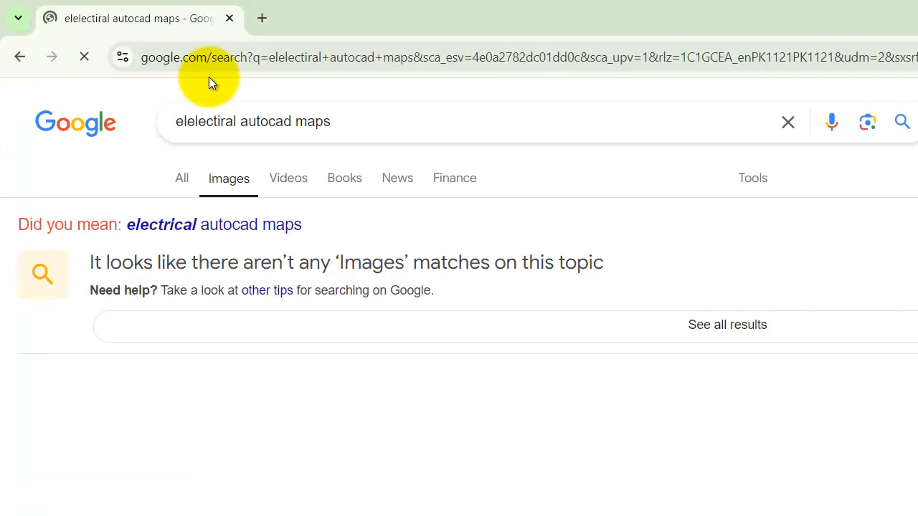
{"action": "left_click", "coordinate": [214, 228]}
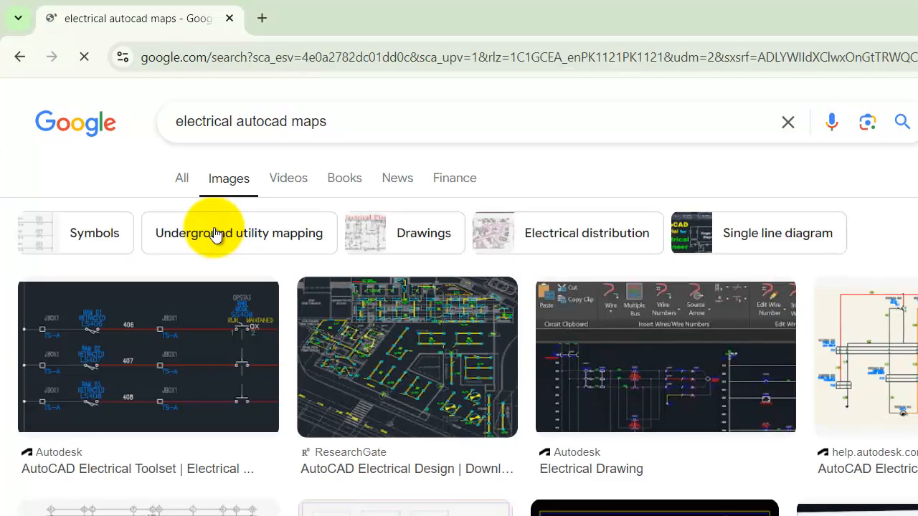
Step: Examine the electrical AutoCAD image results for wiring plans, circuit diagrams and floor layouts
{"action": "scroll", "coordinate": [323, 332], "scroll_direction": "down", "scroll_amount": 4}
{"action": "scroll", "coordinate": [323, 332], "scroll_direction": "up", "scroll_amount": 4}
{"action": "scroll", "coordinate": [877, 438], "scroll_direction": "down", "scroll_amount": 8}
{"action": "scroll", "coordinate": [242, 477], "scroll_direction": "up", "scroll_amount": 4}
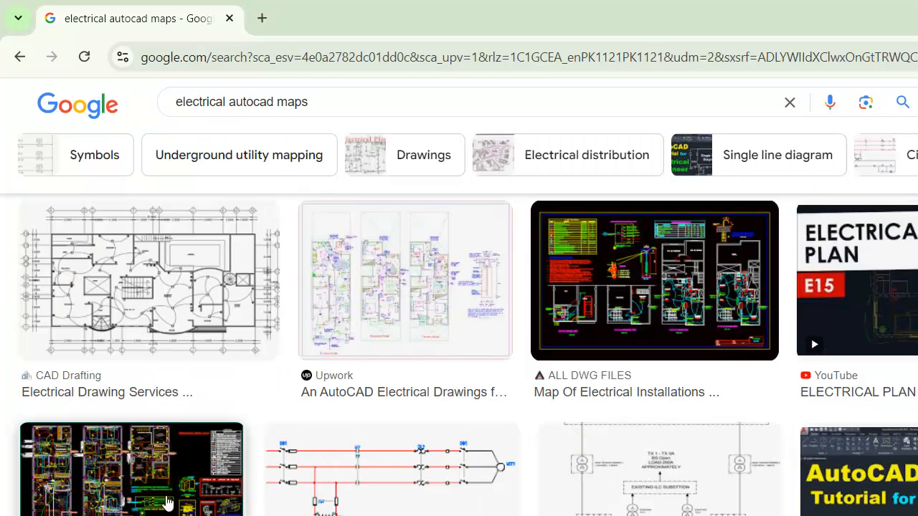
{"action": "scroll", "coordinate": [243, 477], "scroll_direction": "up", "scroll_amount": 4}
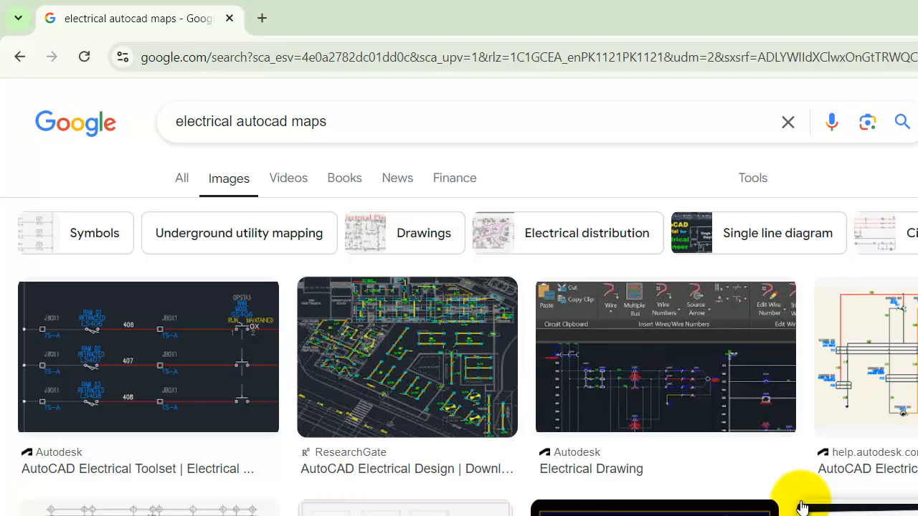
{"action": "scroll", "coordinate": [802, 507], "scroll_direction": "down", "scroll_amount": 5}
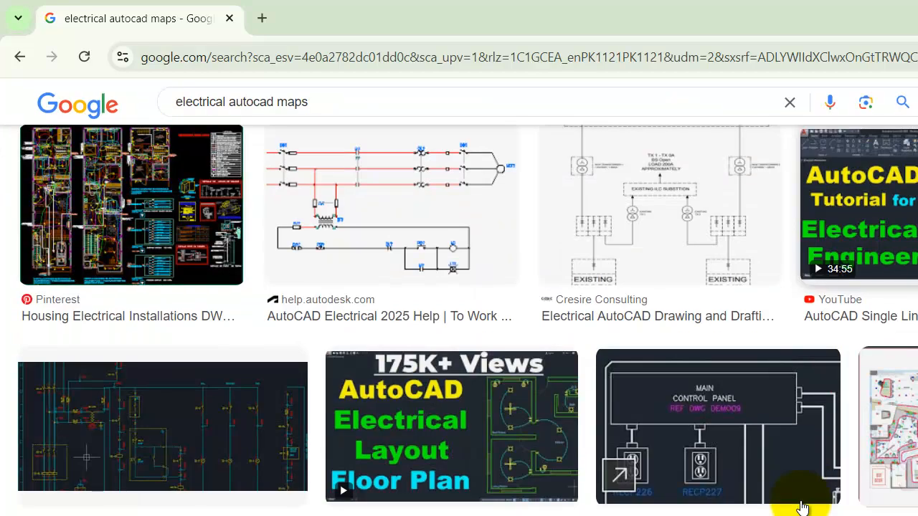
{"action": "scroll", "coordinate": [802, 507], "scroll_direction": "down", "scroll_amount": 4}
{"action": "scroll", "coordinate": [802, 507], "scroll_direction": "down", "scroll_amount": 4}
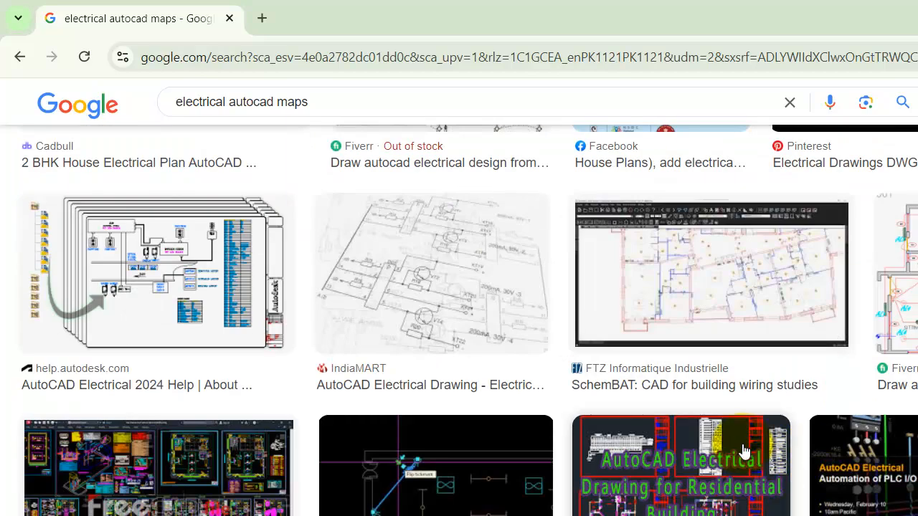
{"action": "scroll", "coordinate": [707, 467], "scroll_direction": "down", "scroll_amount": 8}
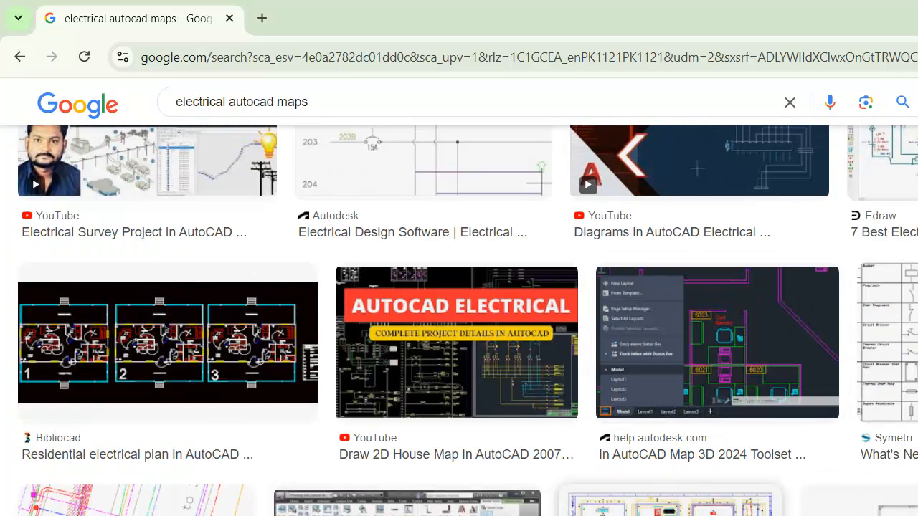
{"action": "scroll", "coordinate": [468, 320], "scroll_direction": "down", "scroll_amount": 5}
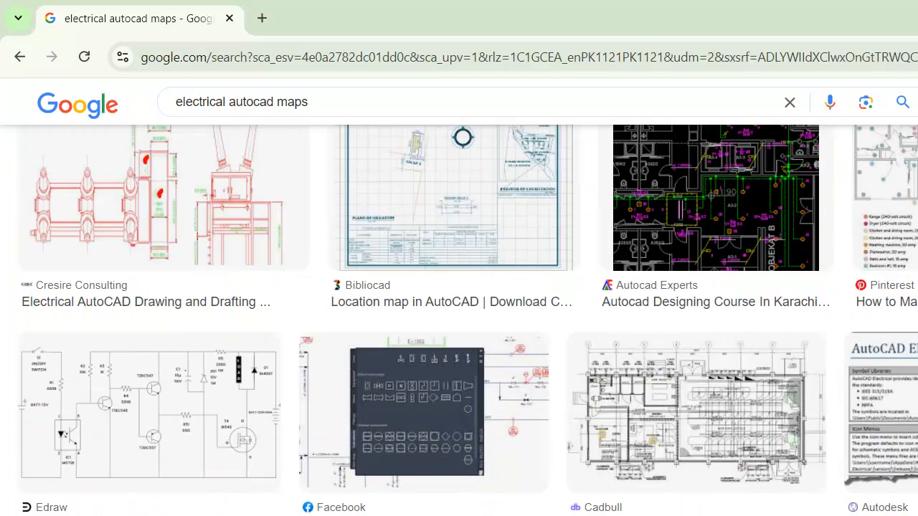
Step: Preview one of the electrical plan images and look back over the earlier electrical AutoCAD results
{"action": "left_click", "coordinate": [682, 515]}
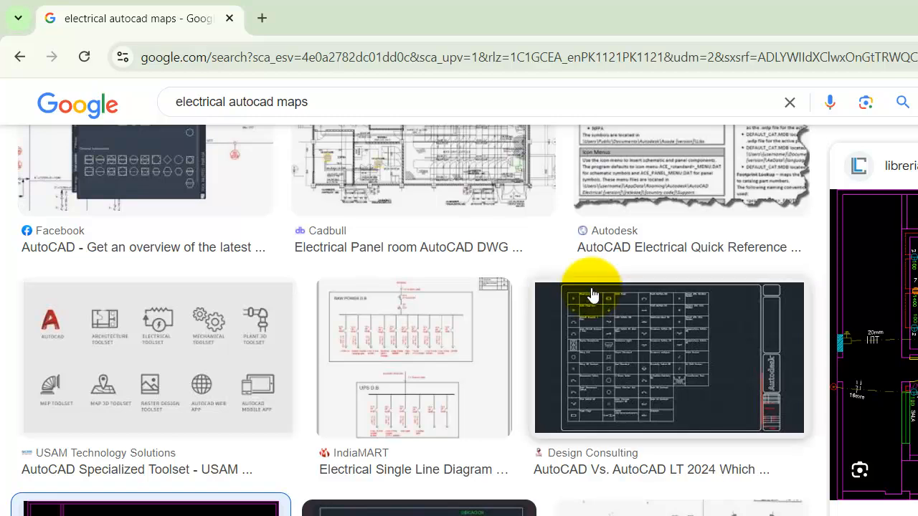
{"action": "scroll", "coordinate": [591, 294], "scroll_direction": "up", "scroll_amount": 10}
{"action": "scroll", "coordinate": [594, 307], "scroll_direction": "up", "scroll_amount": 5}
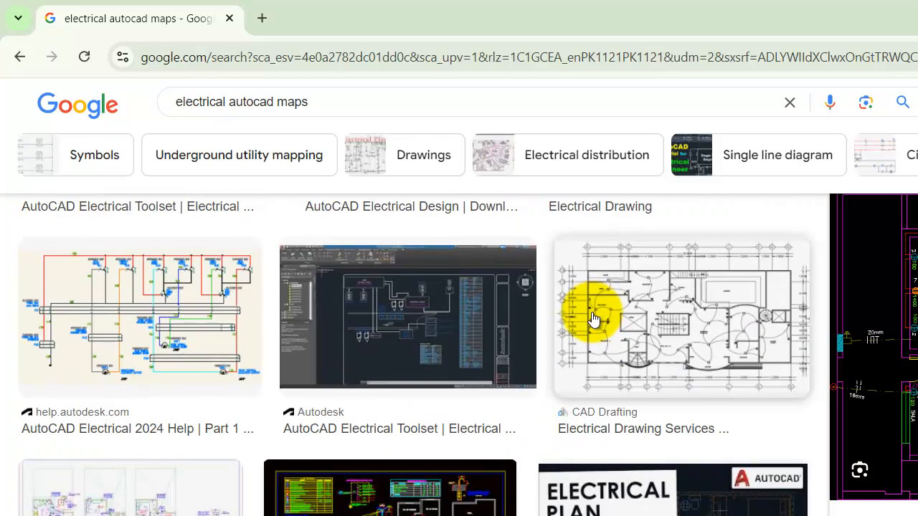
{"action": "scroll", "coordinate": [590, 308], "scroll_direction": "up", "scroll_amount": 5}
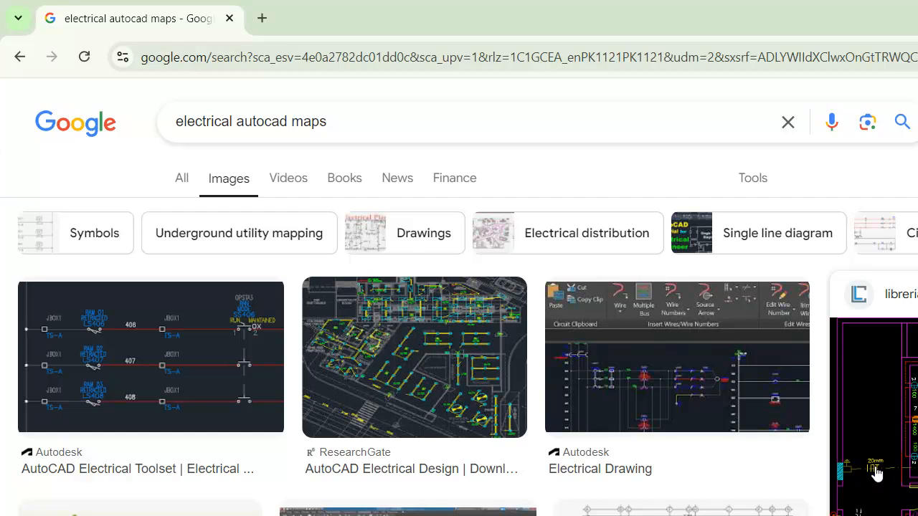
{"action": "left_click", "coordinate": [847, 477]}
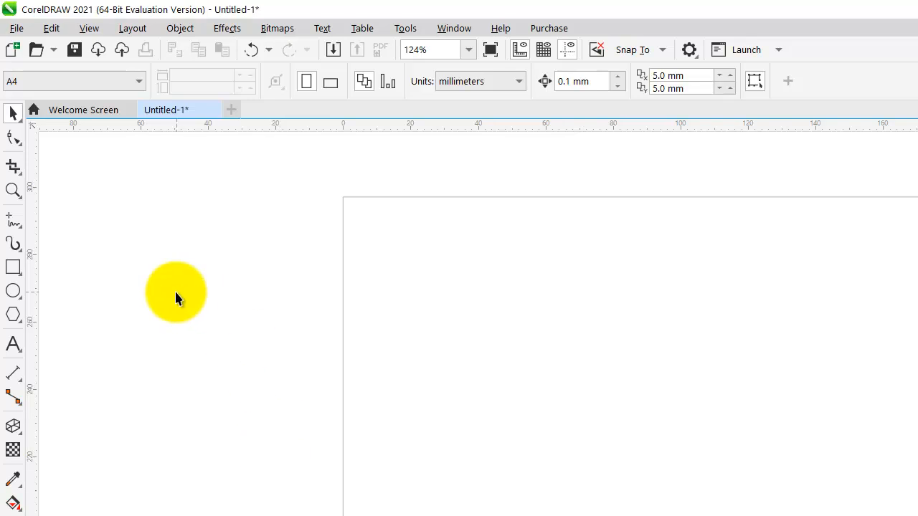
Step: Switch back to CorelDRAW and draw a rectangle about 71 mm wide and 92 mm high on the page
{"action": "left_click", "coordinate": [14, 226]}
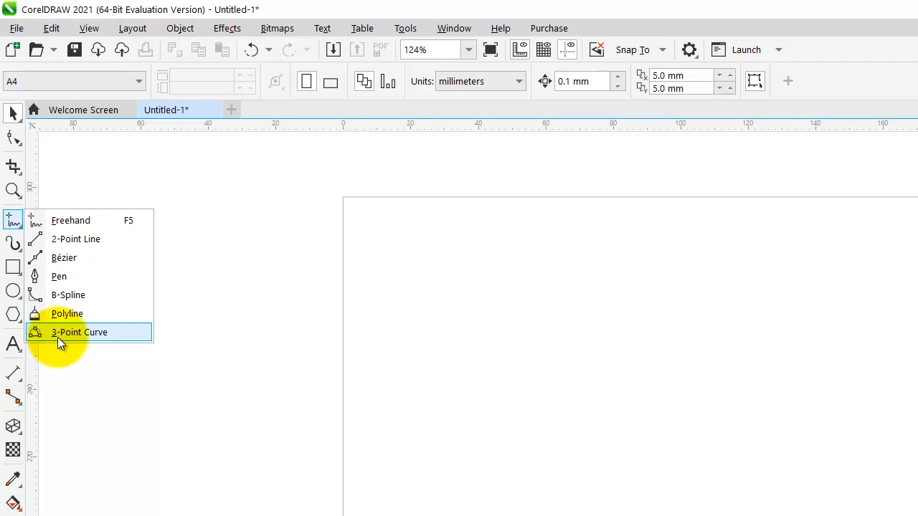
{"action": "left_click", "coordinate": [13, 266]}
{"action": "left_click_drag", "start_coordinate": [426, 297], "coordinate": [635, 515]}
{"action": "key", "text": "F2"}
{"action": "left_click_drag", "start_coordinate": [322, 197], "coordinate": [768, 351]}
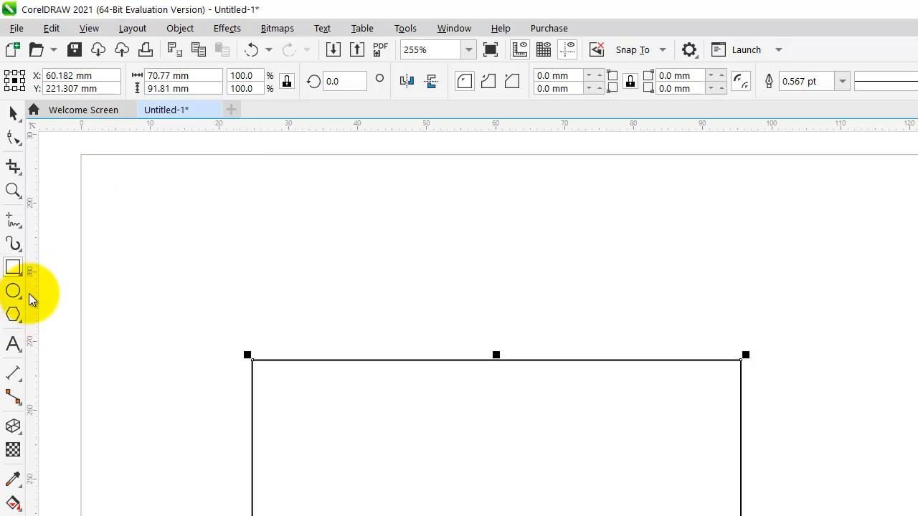
Step: Draw a 3-point curve arching over the rectangle from its upper-left to its upper-right corner, about 71 mm wide and 28 mm high
{"action": "left_click", "coordinate": [14, 270]}
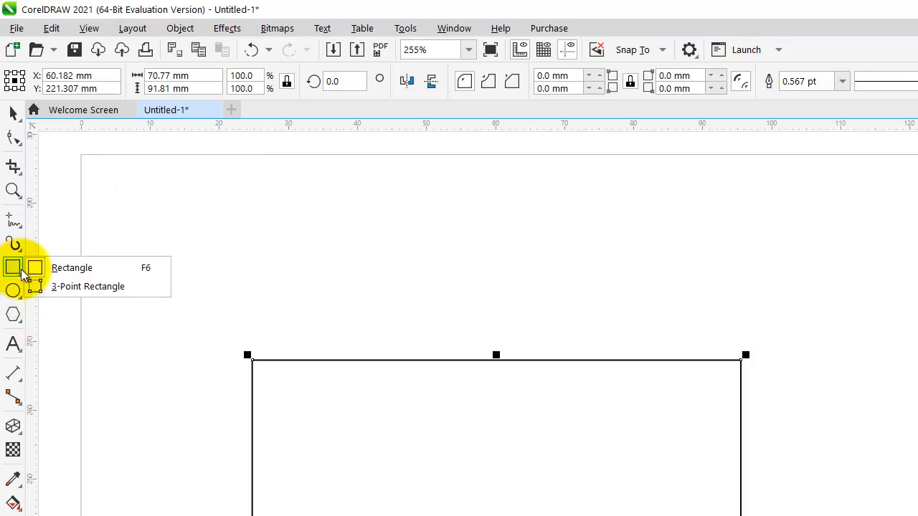
{"action": "mouse_move", "coordinate": [14, 219]}
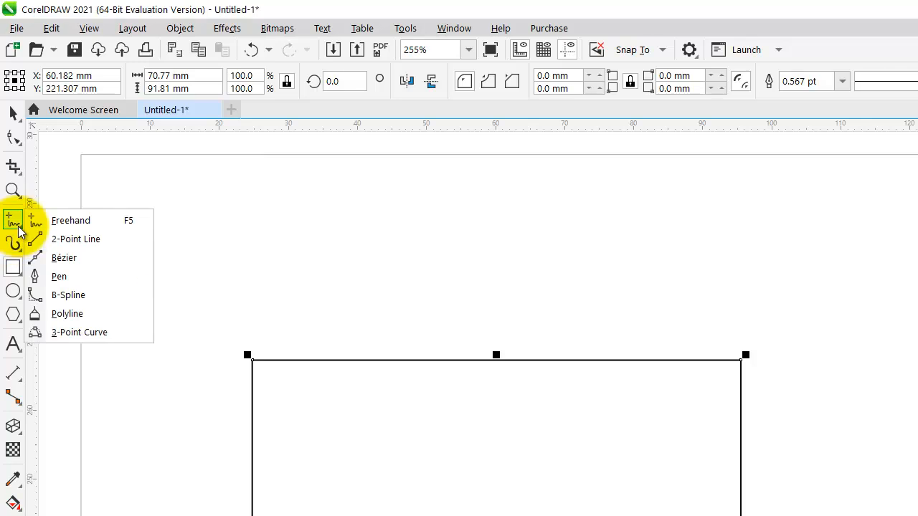
{"action": "left_click", "coordinate": [84, 335]}
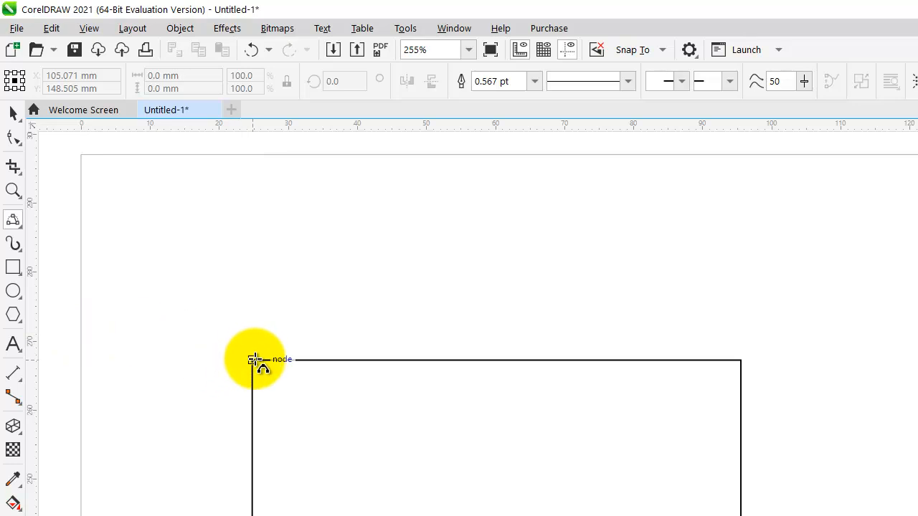
{"action": "left_click_drag", "start_coordinate": [255, 359], "coordinate": [742, 360]}
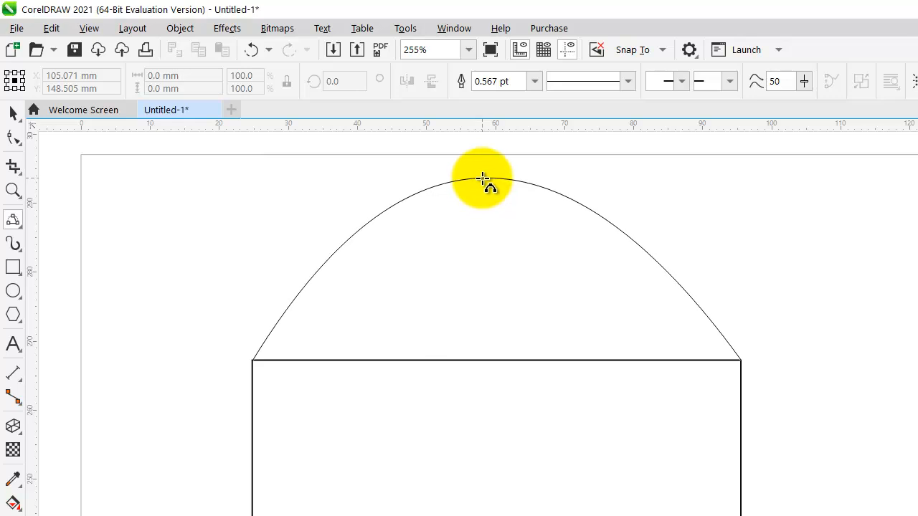
{"action": "left_click", "coordinate": [482, 171]}
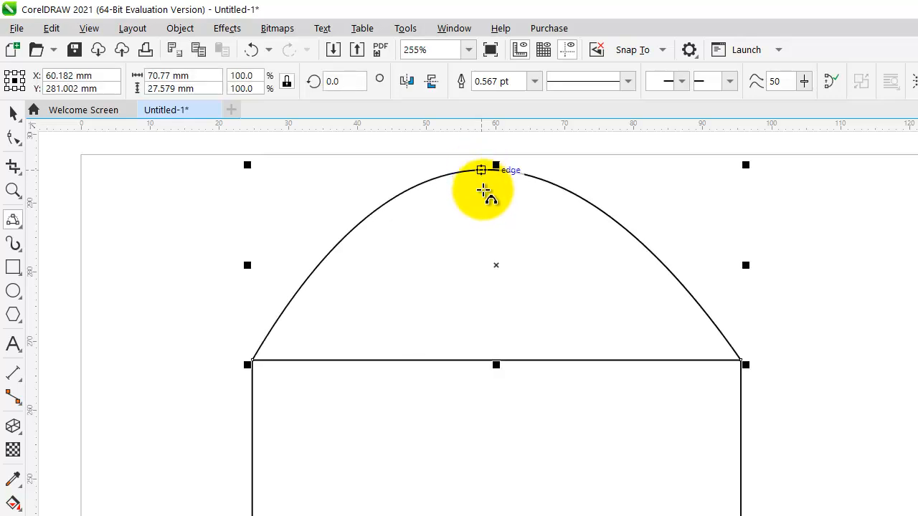
Step: Move the arched curve off the rectangle to its right, centred at about X 154 mm, Y 270 mm
{"action": "left_click", "coordinate": [12, 115]}
{"action": "scroll", "coordinate": [394, 273], "scroll_direction": "down", "scroll_amount": 2}
{"action": "key", "text": "F2"}
{"action": "mouse_move", "coordinate": [294, 193]}
{"action": "left_mouse_down"}
{"action": "mouse_move", "coordinate": [525, 305]}
{"action": "mouse_move", "coordinate": [646, 400]}
{"action": "left_mouse_up"}
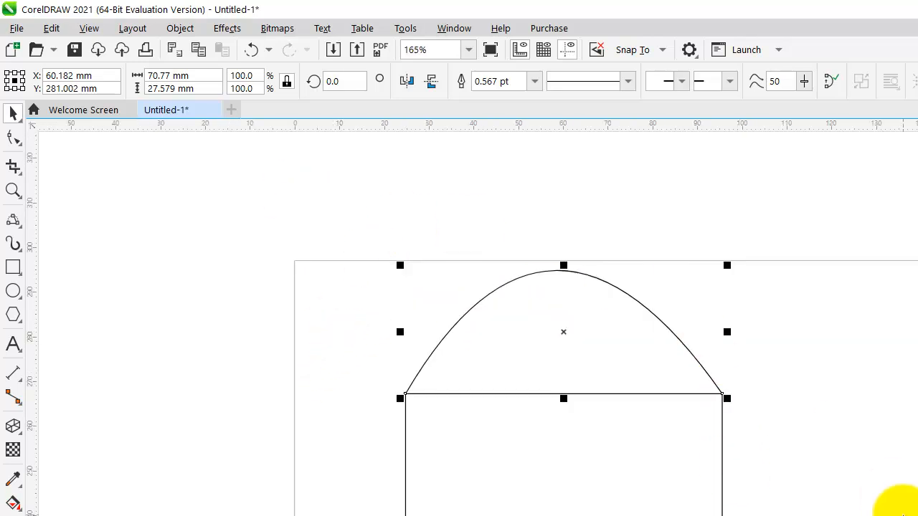
{"action": "left_click", "coordinate": [696, 338]}
{"action": "key", "text": "F2"}
{"action": "left_click_drag", "start_coordinate": [215, 164], "coordinate": [910, 470]}
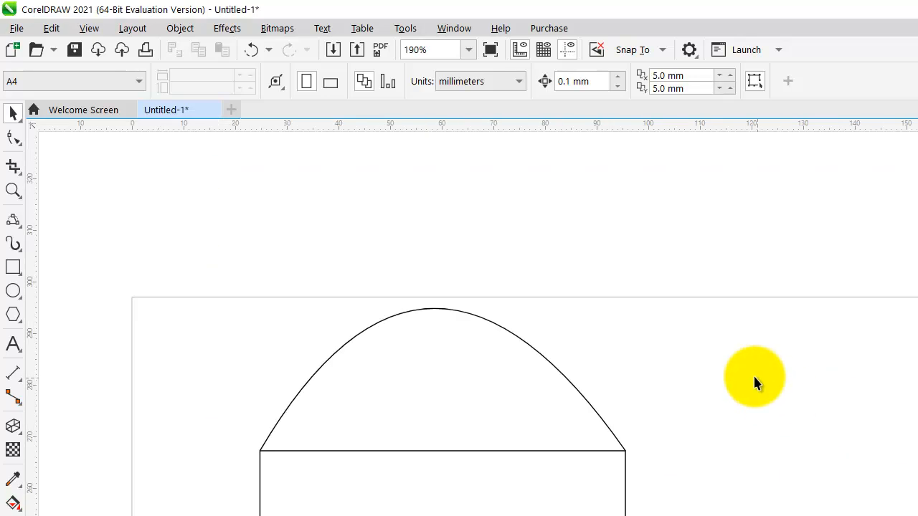
{"action": "left_click_drag", "start_coordinate": [437, 309], "coordinate": [912, 398]}
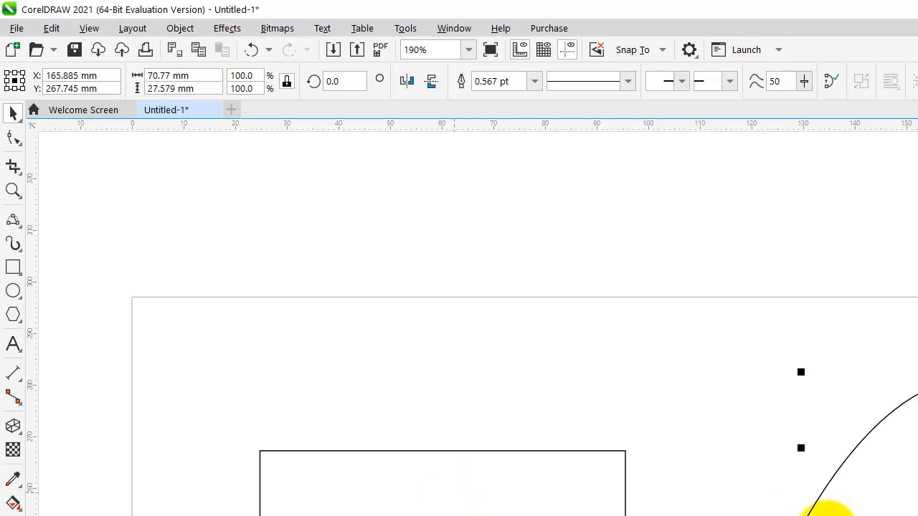
{"action": "left_click", "coordinate": [832, 486]}
{"action": "left_click_drag", "start_coordinate": [833, 486], "coordinate": [772, 473]}
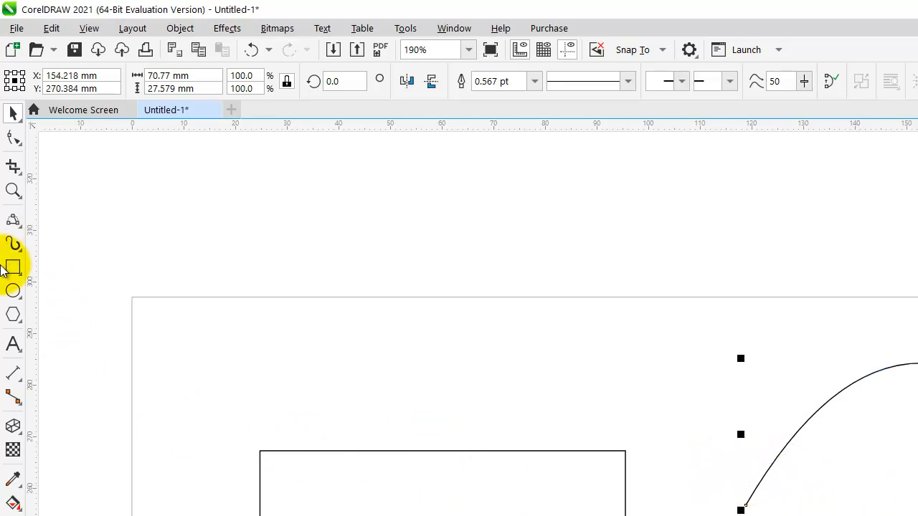
{"action": "left_click", "coordinate": [14, 242]}
{"action": "left_click", "coordinate": [24, 215]}
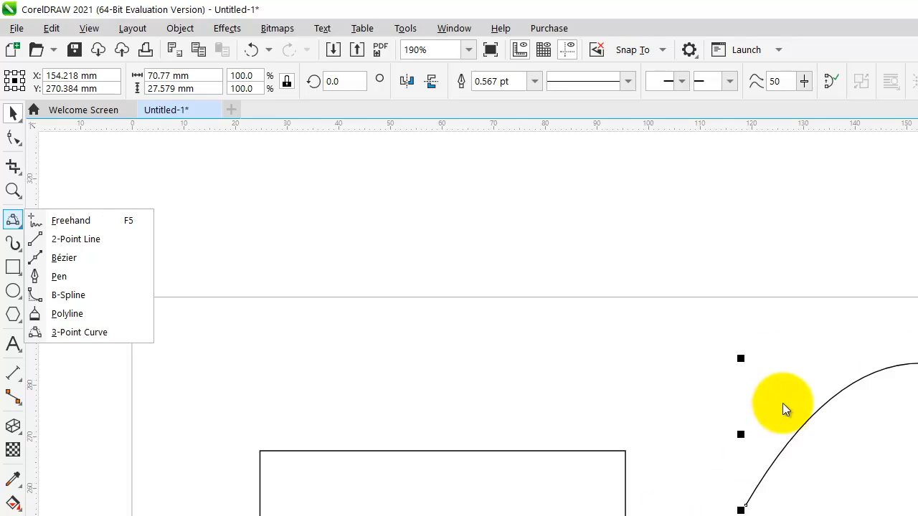
{"action": "left_click", "coordinate": [16, 169]}
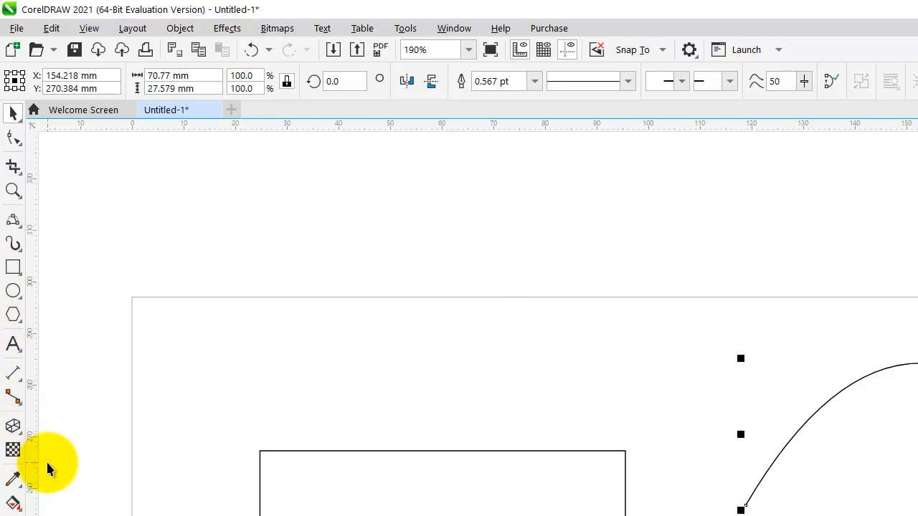
{"action": "left_click", "coordinate": [17, 432]}
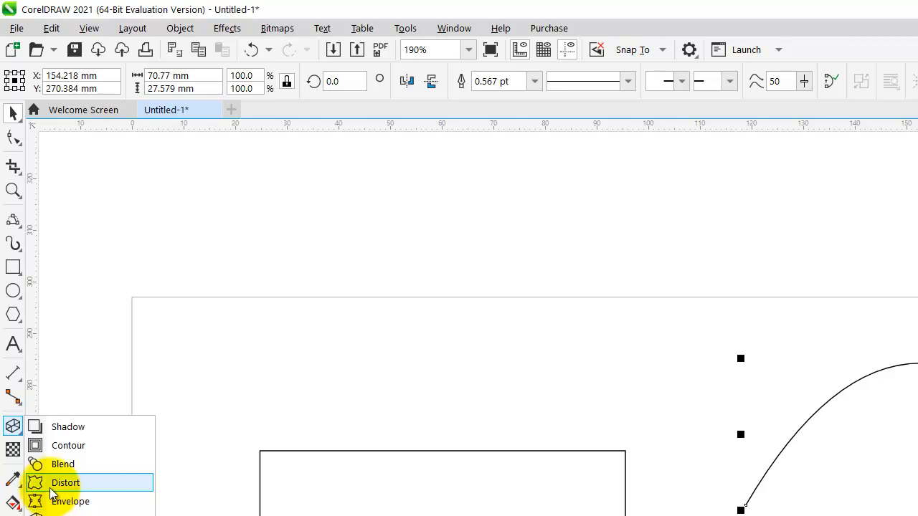
{"action": "mouse_move", "coordinate": [13, 222]}
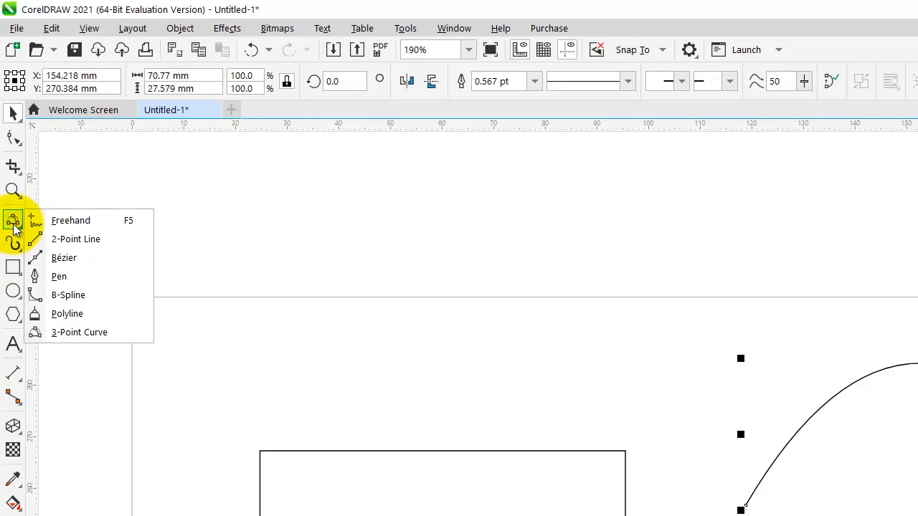
Step: Apply the Artistic Media preset tapered at both ends to the arch, and paint freehand strokes above and across the rectangle at 25.4 mm width
{"action": "mouse_move", "coordinate": [13, 244]}
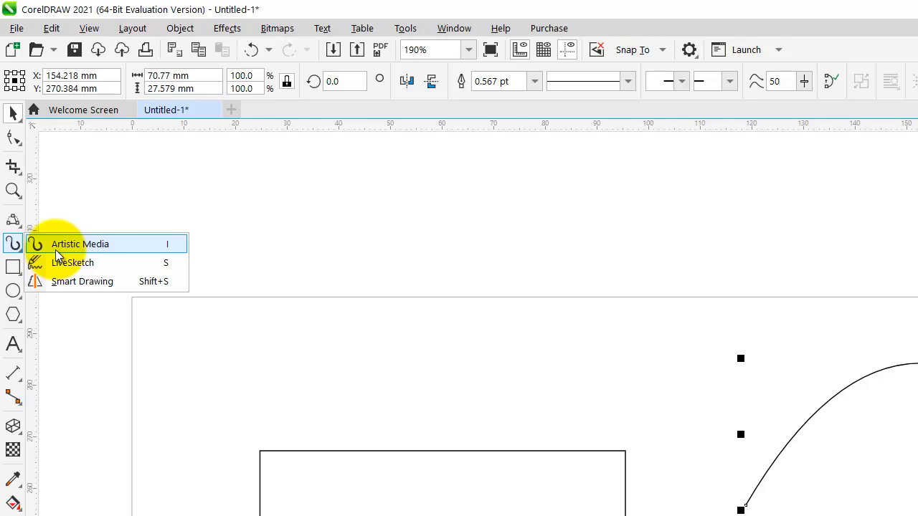
{"action": "left_click", "coordinate": [56, 246]}
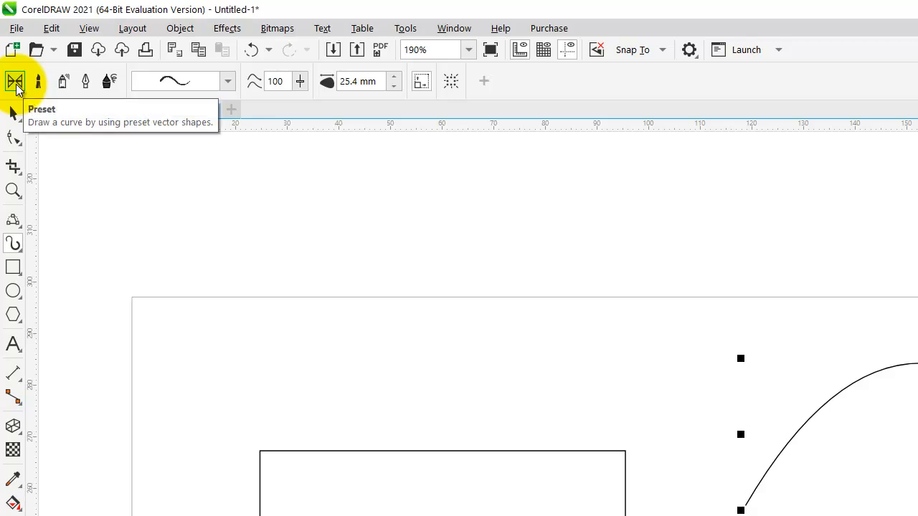
{"action": "left_click", "coordinate": [227, 81]}
{"action": "left_click_drag", "start_coordinate": [279, 269], "coordinate": [258, 223]}
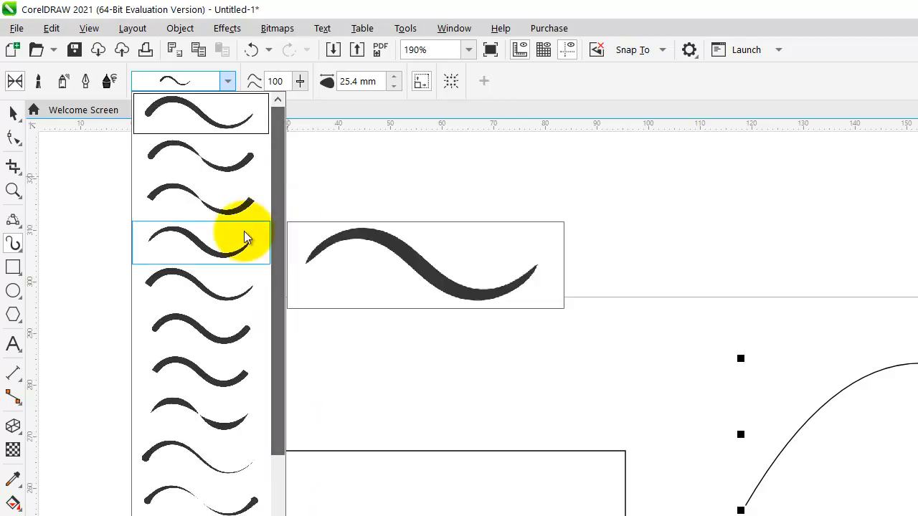
{"action": "mouse_move", "coordinate": [430, 354]}
{"action": "left_mouse_down"}
{"action": "mouse_move", "coordinate": [748, 338]}
{"action": "mouse_move", "coordinate": [796, 231]}
{"action": "left_mouse_up"}
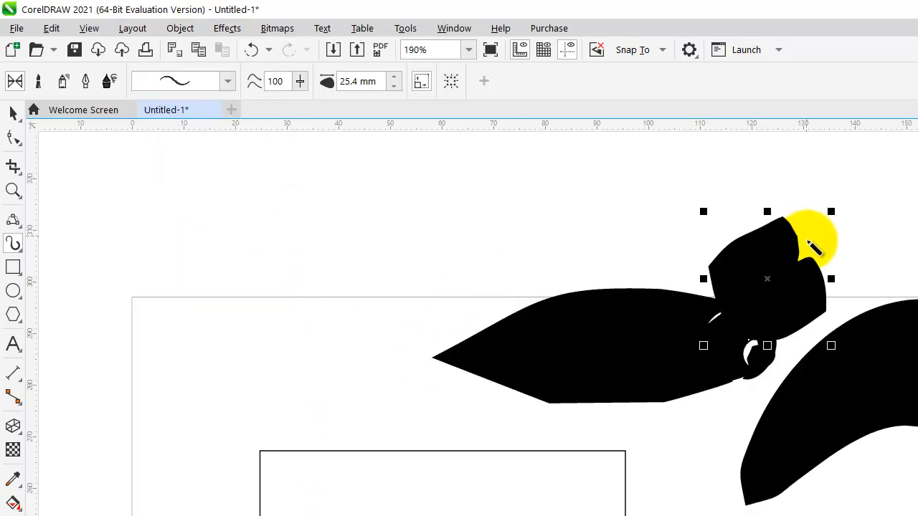
{"action": "mouse_move", "coordinate": [141, 299]}
{"action": "left_mouse_down"}
{"action": "mouse_move", "coordinate": [505, 515]}
{"action": "mouse_move", "coordinate": [789, 515]}
{"action": "left_mouse_up"}
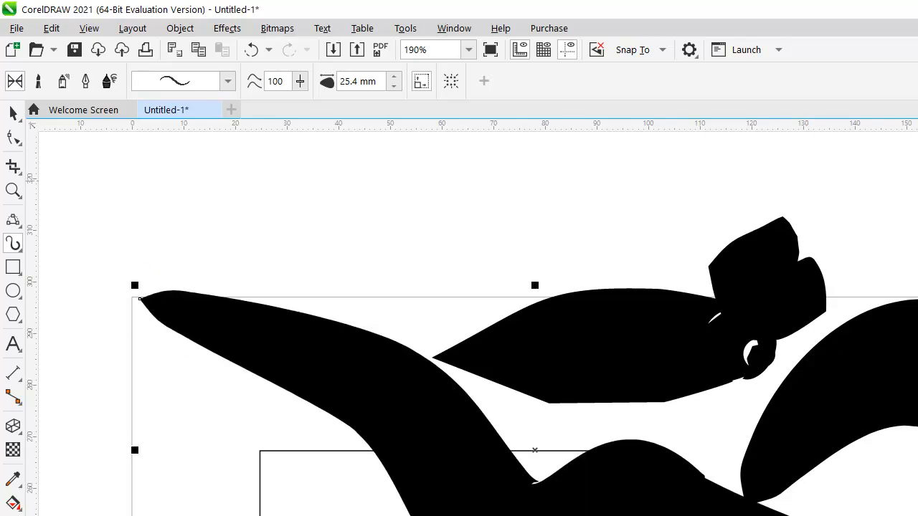
Step: Colour the stroke crossing the rectangle green and scale it down over the rectangle's upper part, to a stroke width of about 10.7 mm
{"action": "left_click", "coordinate": [13, 113]}
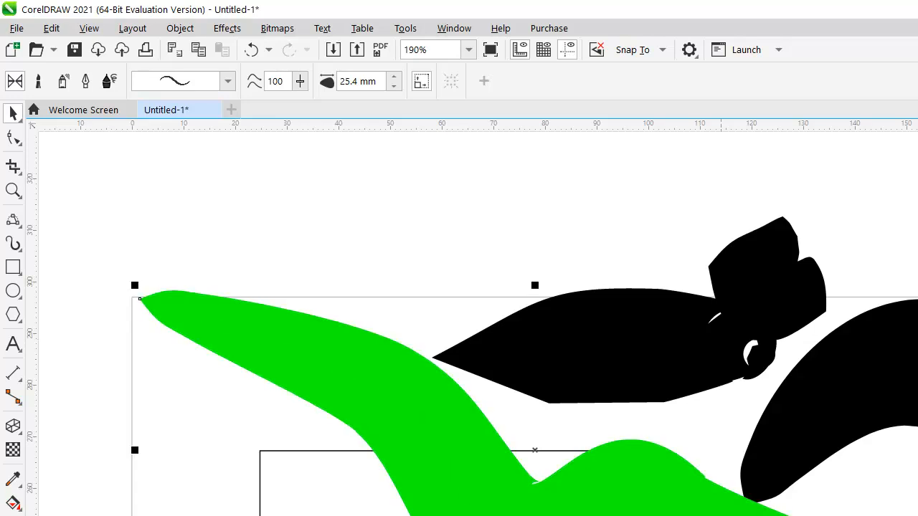
{"action": "left_click_drag", "start_coordinate": [917, 515], "coordinate": [693, 515]}
{"action": "mouse_move", "coordinate": [554, 487]}
{"action": "left_mouse_down"}
{"action": "mouse_move", "coordinate": [543, 515]}
{"action": "mouse_move", "coordinate": [492, 502]}
{"action": "mouse_move", "coordinate": [502, 492]}
{"action": "left_mouse_up"}
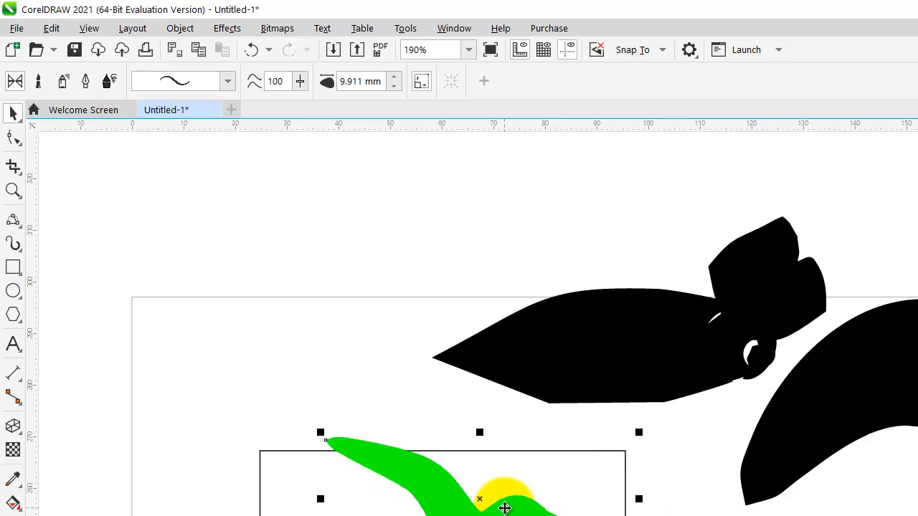
{"action": "scroll", "coordinate": [501, 515], "scroll_direction": "down", "scroll_amount": 1}
{"action": "key", "text": "F2"}
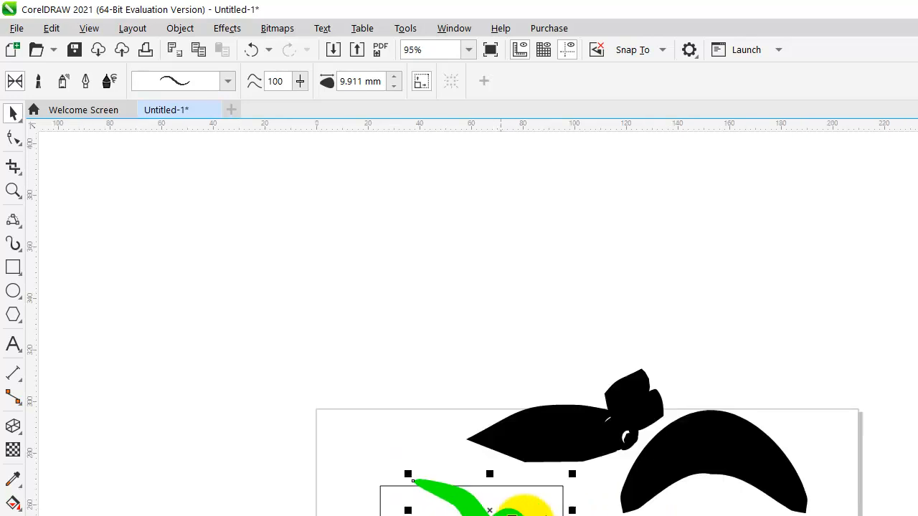
{"action": "left_click_drag", "start_coordinate": [305, 421], "coordinate": [863, 515]}
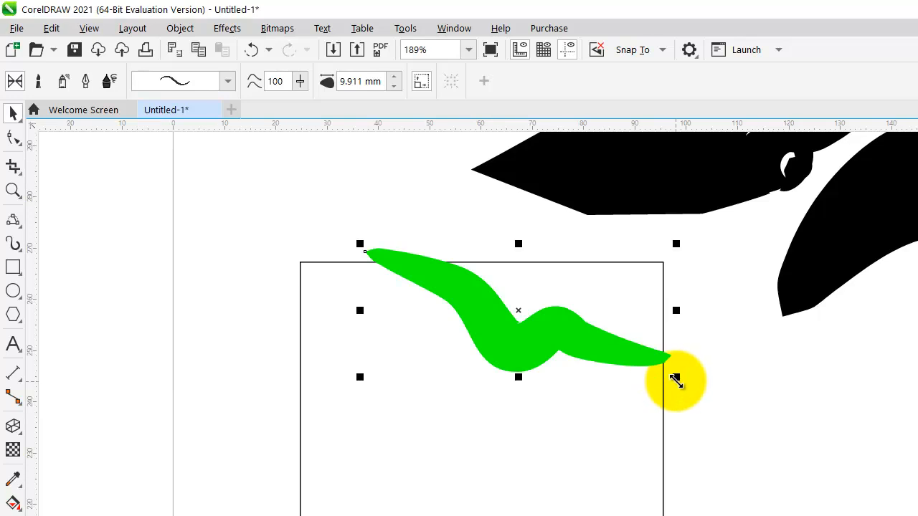
{"action": "left_click_drag", "start_coordinate": [677, 377], "coordinate": [700, 387]}
{"action": "left_click_drag", "start_coordinate": [198, 236], "coordinate": [834, 515]}
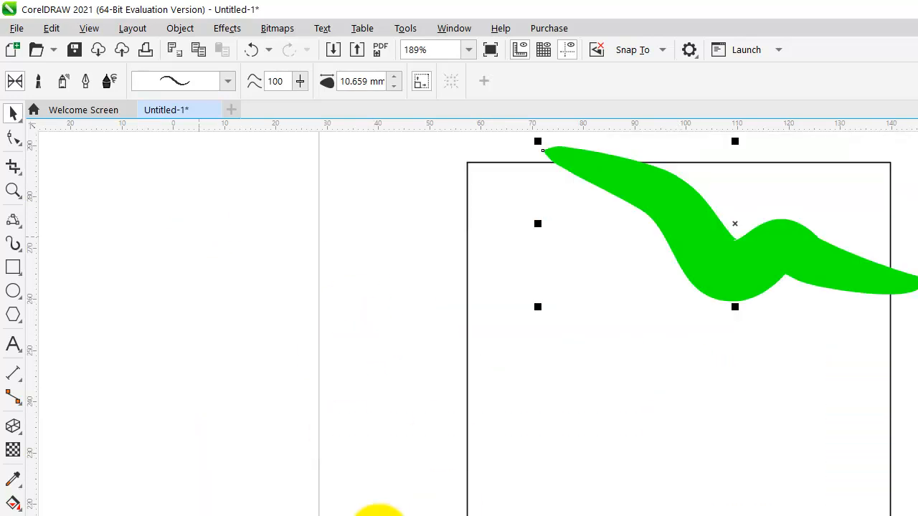
{"action": "right_click", "coordinate": [732, 297]}
{"action": "left_click_drag", "start_coordinate": [426, 158], "coordinate": [885, 328]}
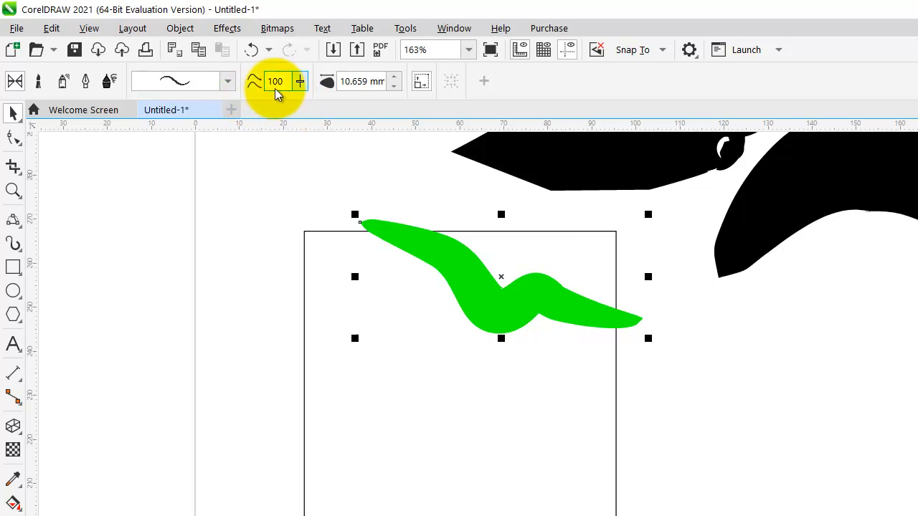
Step: Change the green stroke's preset to the round-ended shape with a thin middle, and delete a black trial stroke painted with it
{"action": "left_click", "coordinate": [227, 81]}
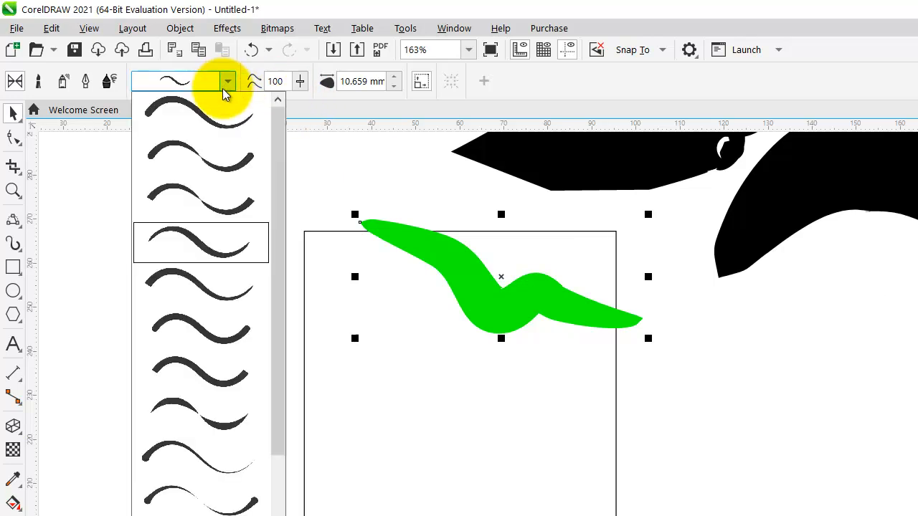
{"action": "left_click", "coordinate": [176, 498]}
{"action": "mouse_move", "coordinate": [217, 396]}
{"action": "left_mouse_down"}
{"action": "mouse_move", "coordinate": [447, 509]}
{"action": "mouse_move", "coordinate": [703, 515]}
{"action": "left_mouse_up"}
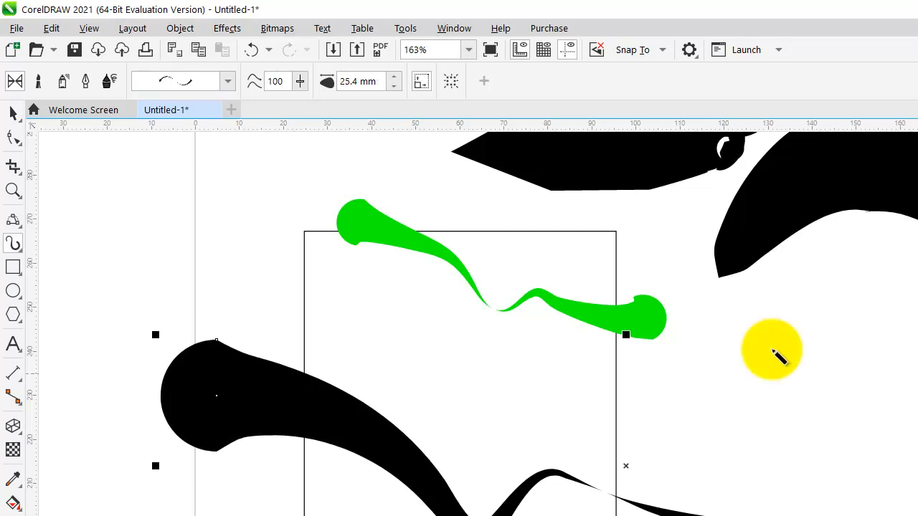
{"action": "key", "text": "Delete"}
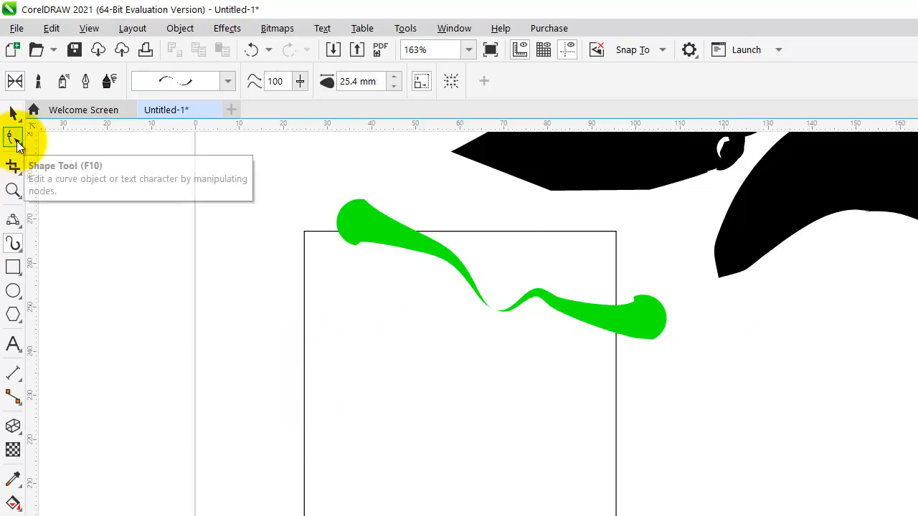
{"action": "left_click", "coordinate": [205, 77]}
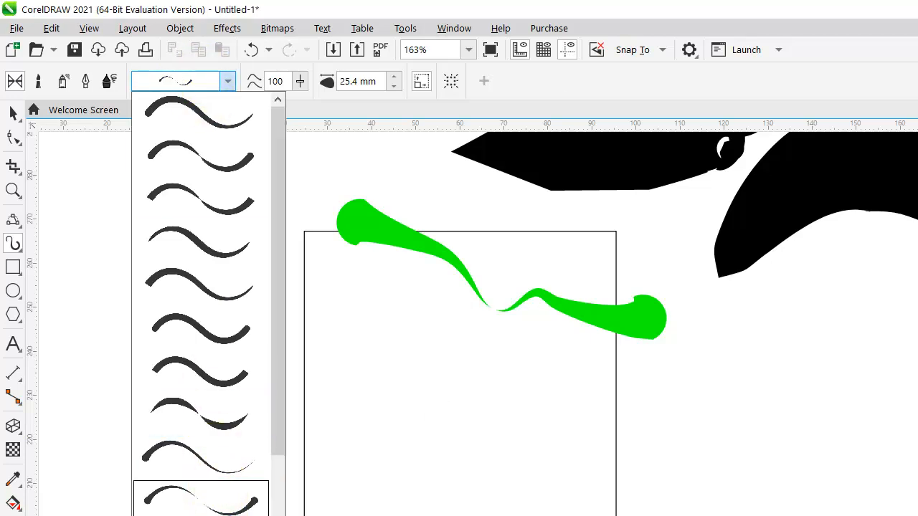
{"action": "left_click_drag", "start_coordinate": [273, 365], "coordinate": [302, 515]}
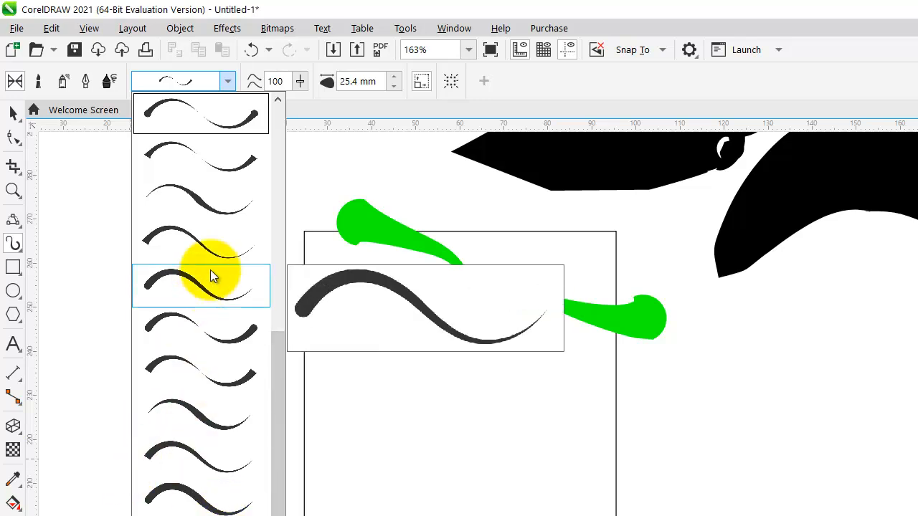
{"action": "left_click_drag", "start_coordinate": [284, 438], "coordinate": [281, 211]}
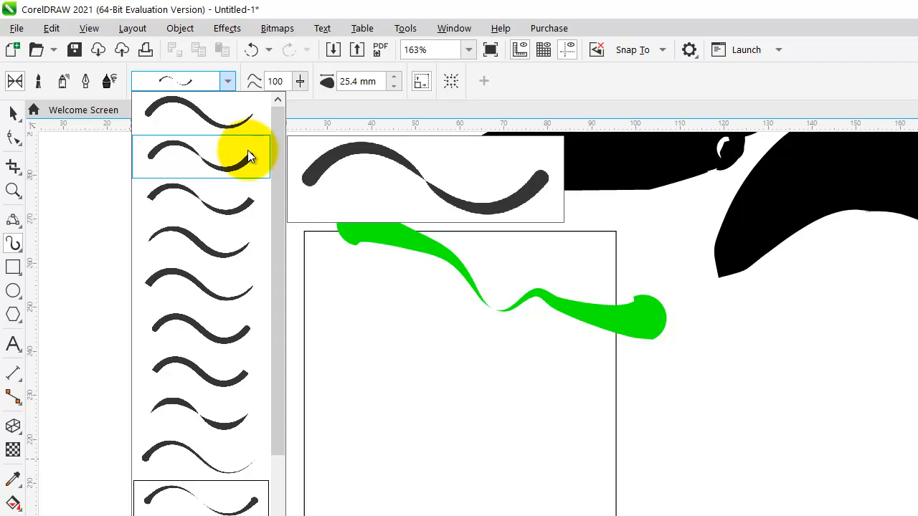
{"action": "left_click", "coordinate": [717, 408]}
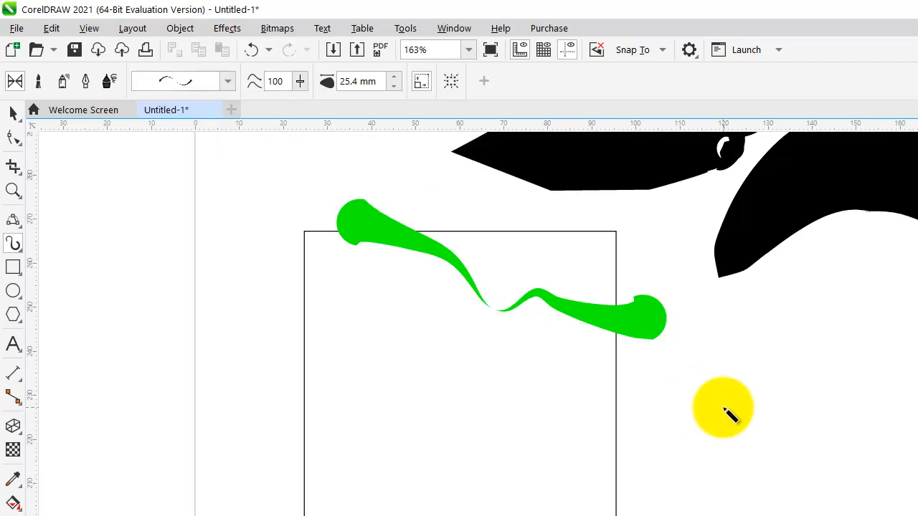
Step: Switch Artistic Media to brush mode, look over the Artistic brushes, and set the brush category to Calligraphy
{"action": "left_click", "coordinate": [37, 84]}
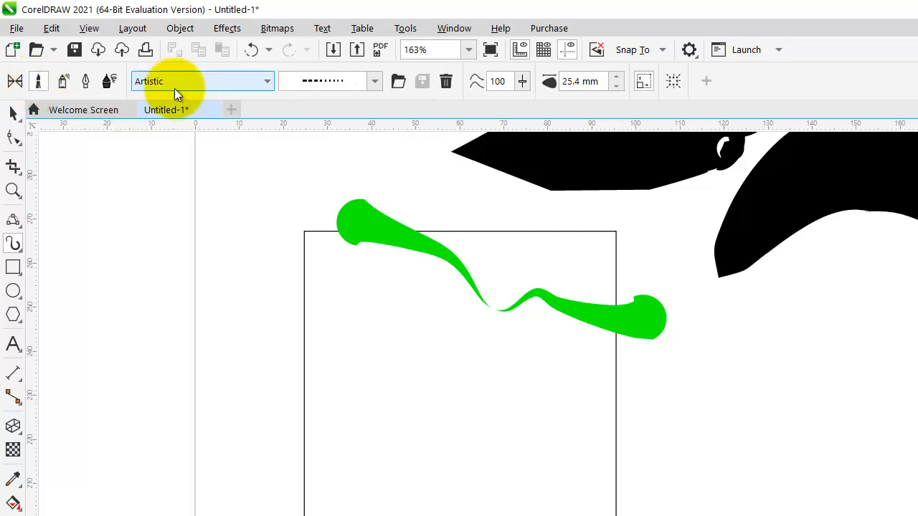
{"action": "left_click", "coordinate": [375, 81]}
{"action": "mouse_move", "coordinate": [418, 204]}
{"action": "left_mouse_down"}
{"action": "mouse_move", "coordinate": [420, 513]}
{"action": "mouse_move", "coordinate": [408, 157]}
{"action": "left_mouse_up"}
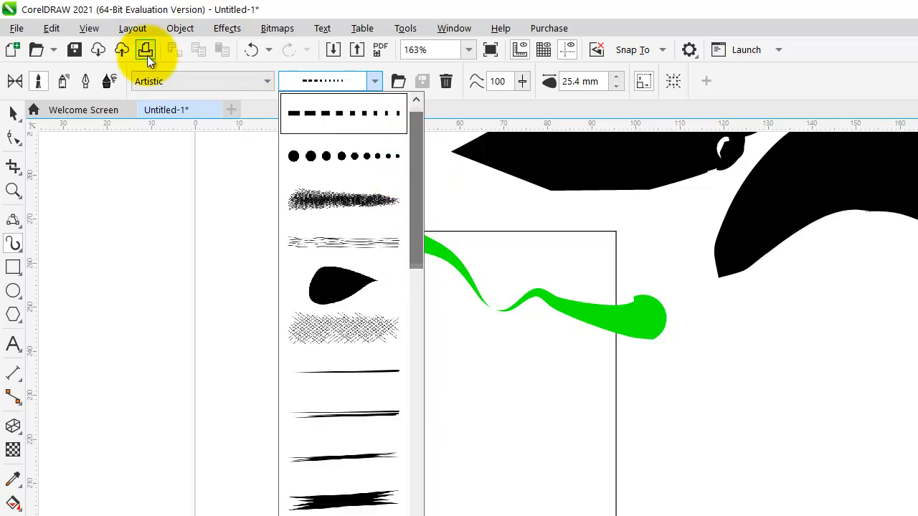
{"action": "left_click", "coordinate": [211, 82]}
{"action": "left_click", "coordinate": [255, 81]}
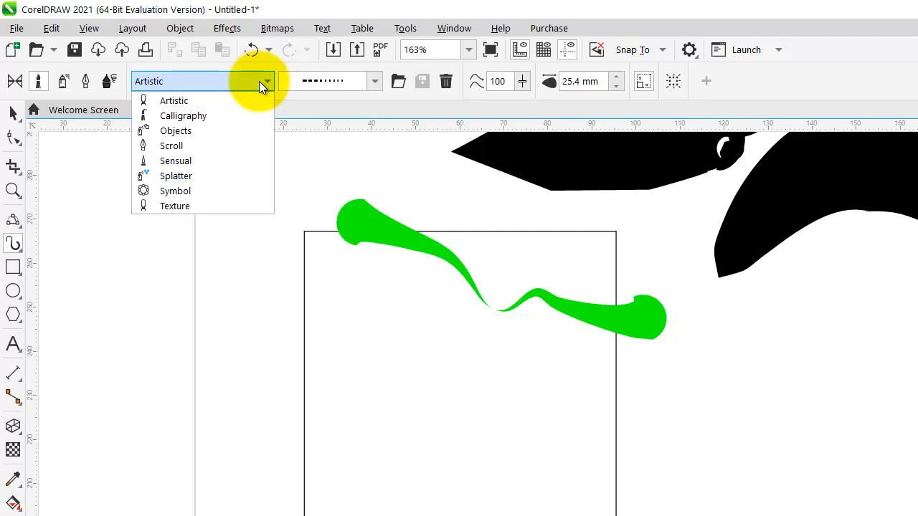
{"action": "left_click", "coordinate": [210, 119]}
{"action": "left_click", "coordinate": [189, 87]}
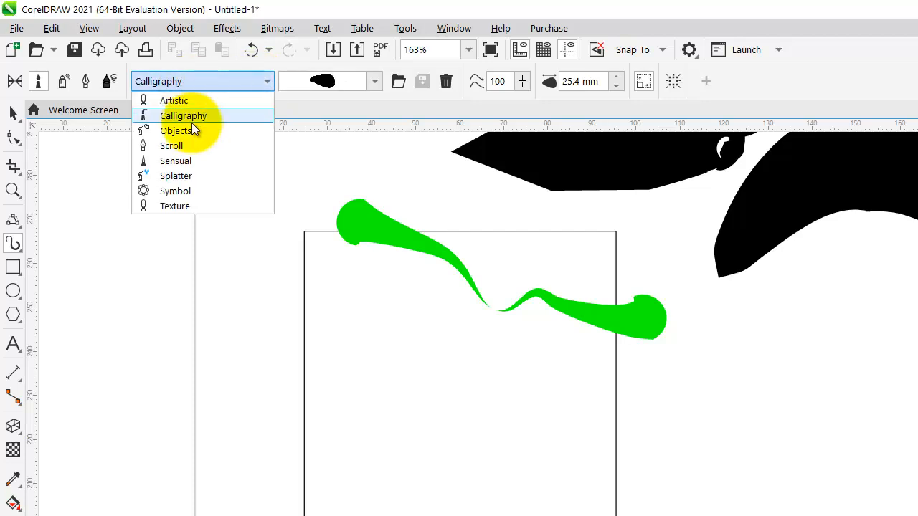
Step: Set the brush category to Splatter and paint a stroke across the rectangle's lower part with the row-of-blots brush at 25.4 mm width
{"action": "left_click", "coordinate": [193, 144]}
{"action": "left_click", "coordinate": [199, 82]}
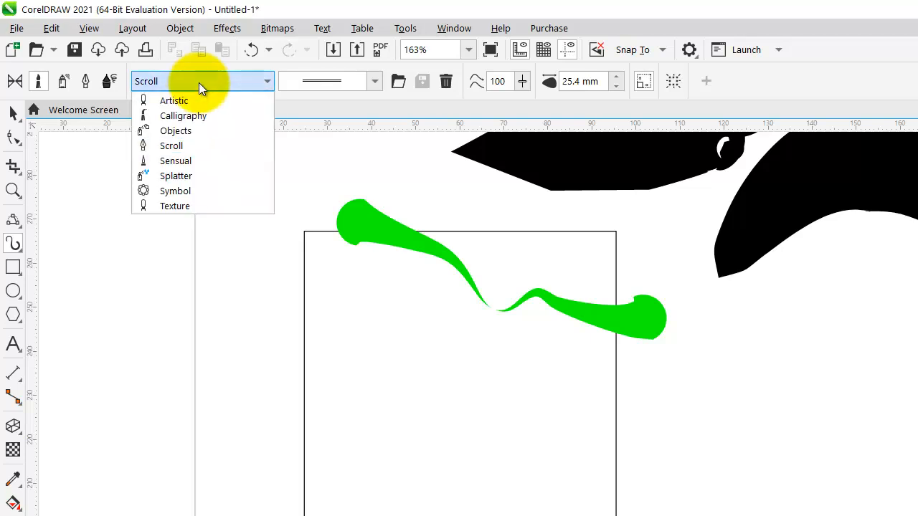
{"action": "left_click", "coordinate": [201, 175]}
{"action": "left_click", "coordinate": [373, 82]}
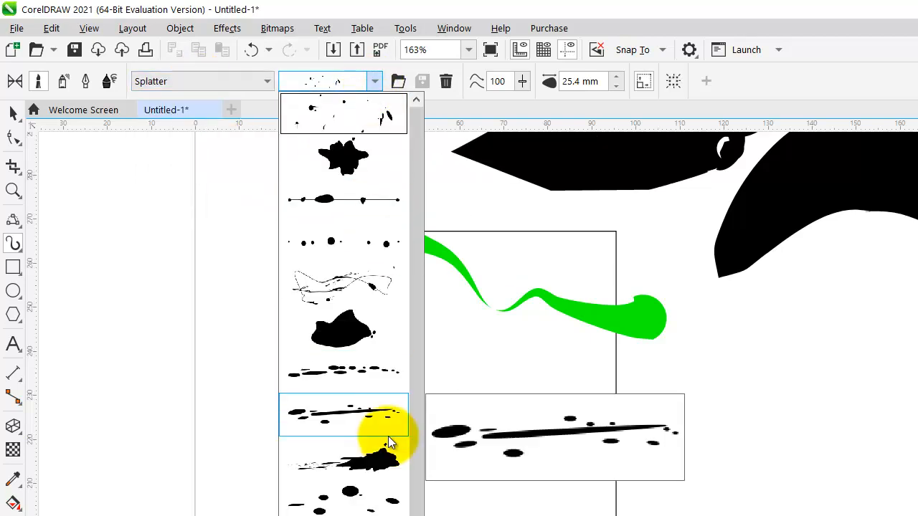
{"action": "left_click", "coordinate": [348, 380]}
{"action": "mouse_move", "coordinate": [337, 380]}
{"action": "left_mouse_down"}
{"action": "mouse_move", "coordinate": [750, 494]}
{"action": "mouse_move", "coordinate": [809, 498]}
{"action": "left_mouse_up"}
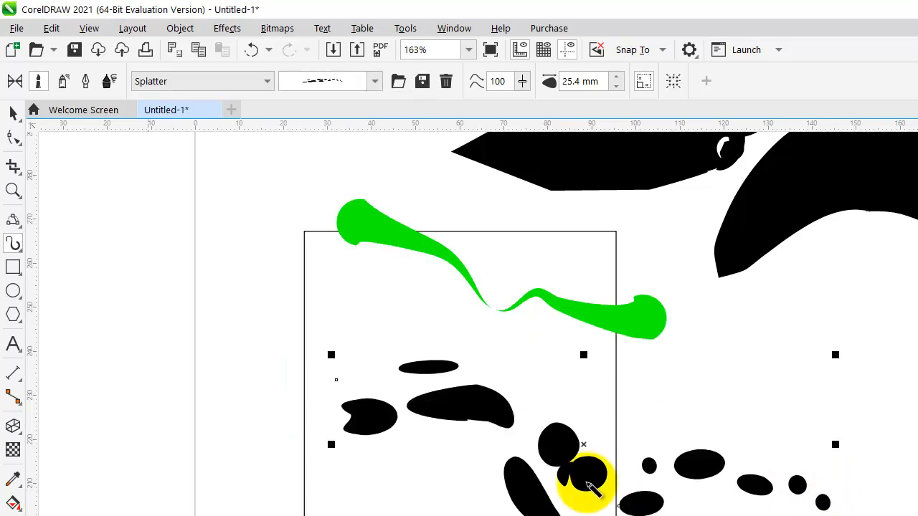
Step: Change the splatter stroke to the star-shaped blot brush and paint a short stroke with it beside the rectangle's lower-left edge
{"action": "left_click", "coordinate": [334, 80]}
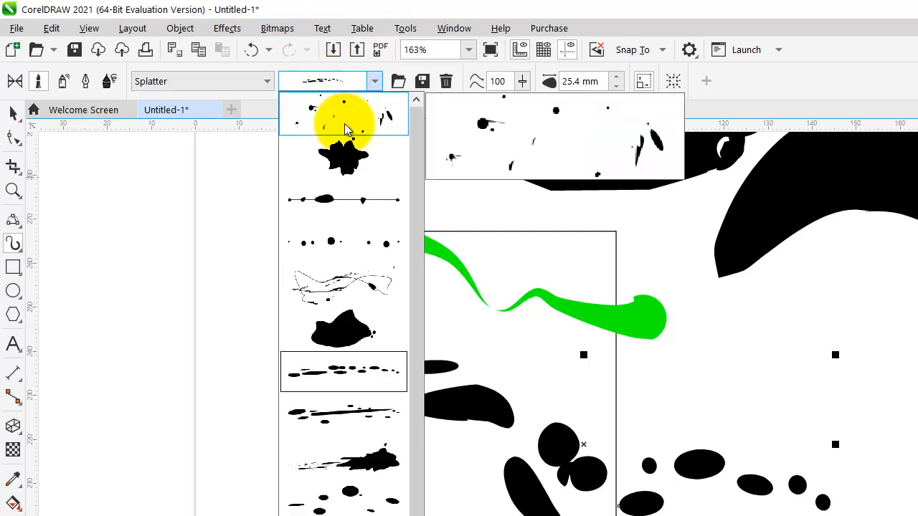
{"action": "left_click", "coordinate": [347, 171]}
{"action": "mouse_move", "coordinate": [282, 365]}
{"action": "left_mouse_down"}
{"action": "mouse_move", "coordinate": [323, 474]}
{"action": "mouse_move", "coordinate": [358, 502]}
{"action": "left_mouse_up"}
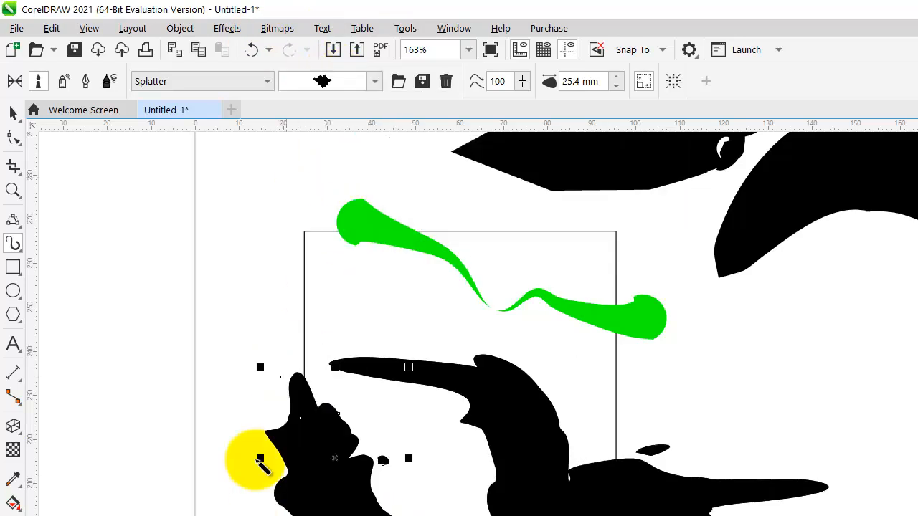
Step: Switch Artistic Media to Sprayer mode, set the category to Food, and spray the vegetable spraylist in two strokes beside the rectangle's lower right
{"action": "left_click", "coordinate": [64, 86]}
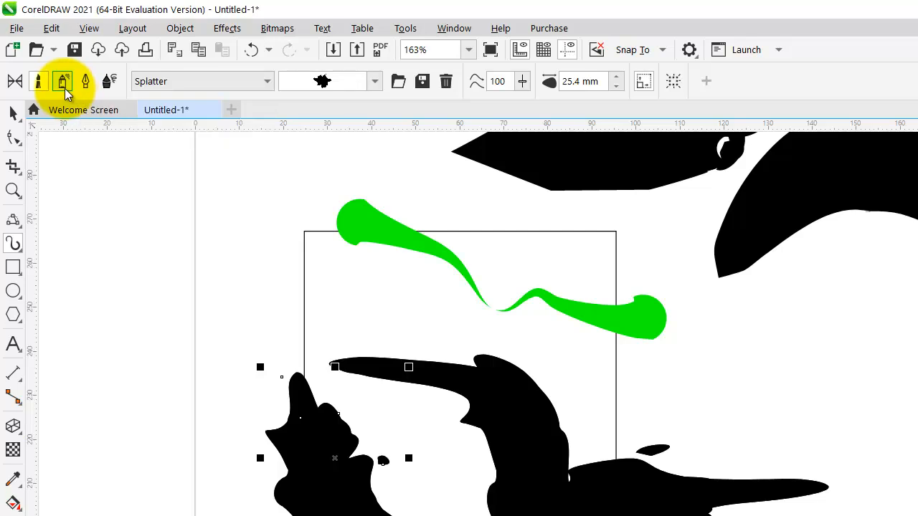
{"action": "left_click", "coordinate": [374, 81]}
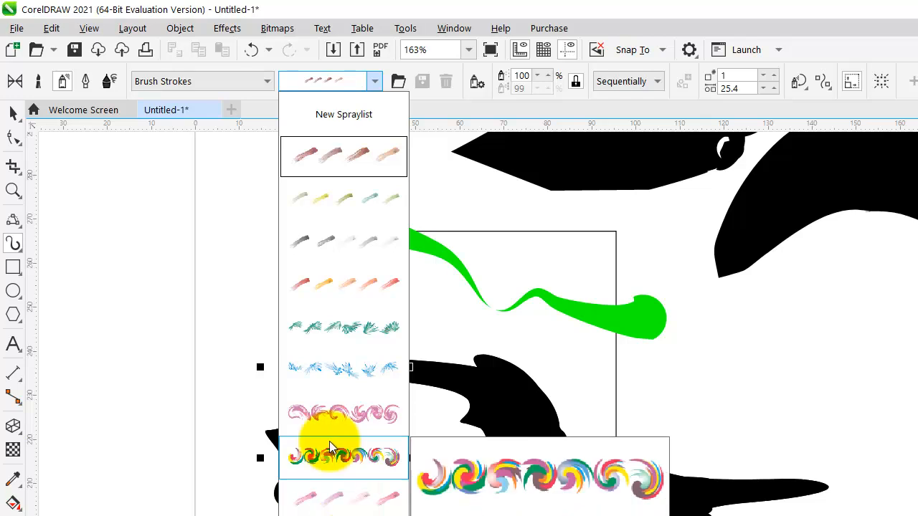
{"action": "left_click", "coordinate": [208, 82]}
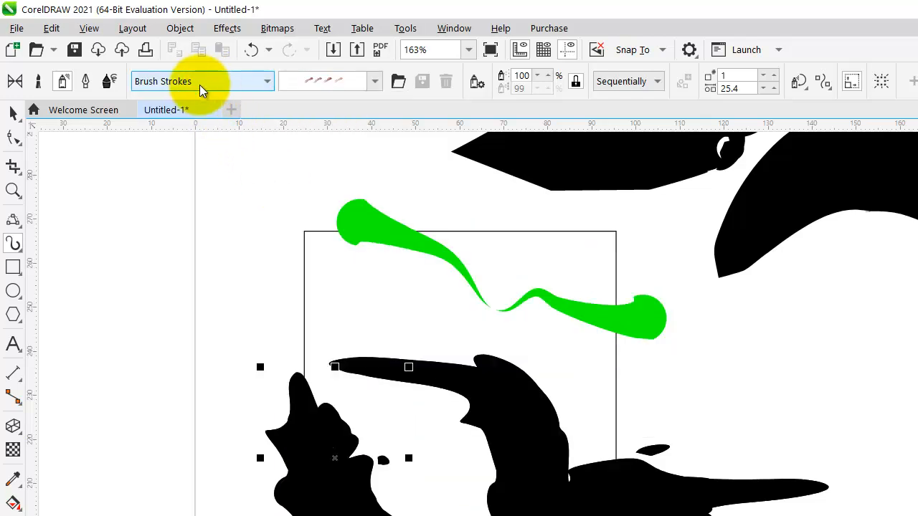
{"action": "left_click", "coordinate": [199, 85]}
{"action": "left_click", "coordinate": [212, 121]}
{"action": "left_click", "coordinate": [372, 81]}
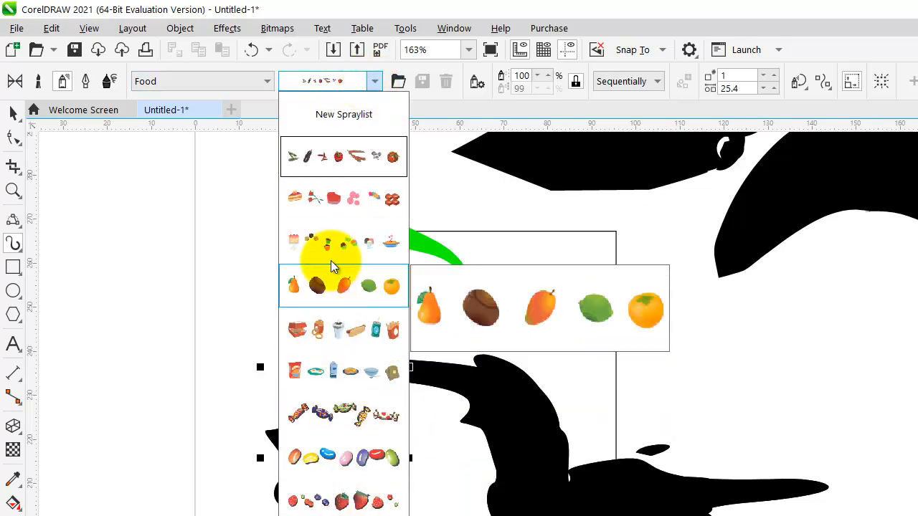
{"action": "left_click", "coordinate": [332, 170]}
{"action": "left_click_drag", "start_coordinate": [762, 369], "coordinate": [915, 370]}
{"action": "left_click_drag", "start_coordinate": [915, 488], "coordinate": [746, 495]}
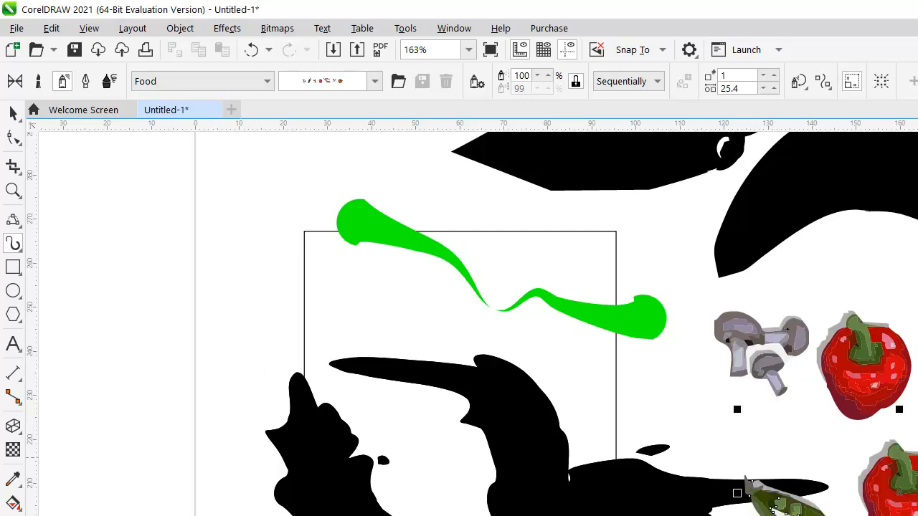
Step: Apply the breakfast spraylist with cereal, eggs and milk, and spray a diagonal row of it across the rectangle's lower-left area
{"action": "left_click", "coordinate": [331, 81]}
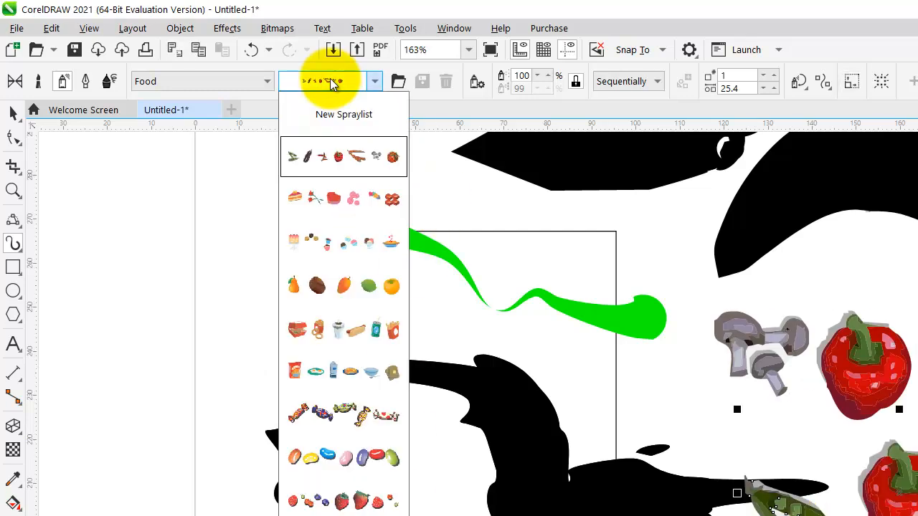
{"action": "left_click", "coordinate": [310, 387]}
{"action": "left_click_drag", "start_coordinate": [195, 414], "coordinate": [487, 515]}
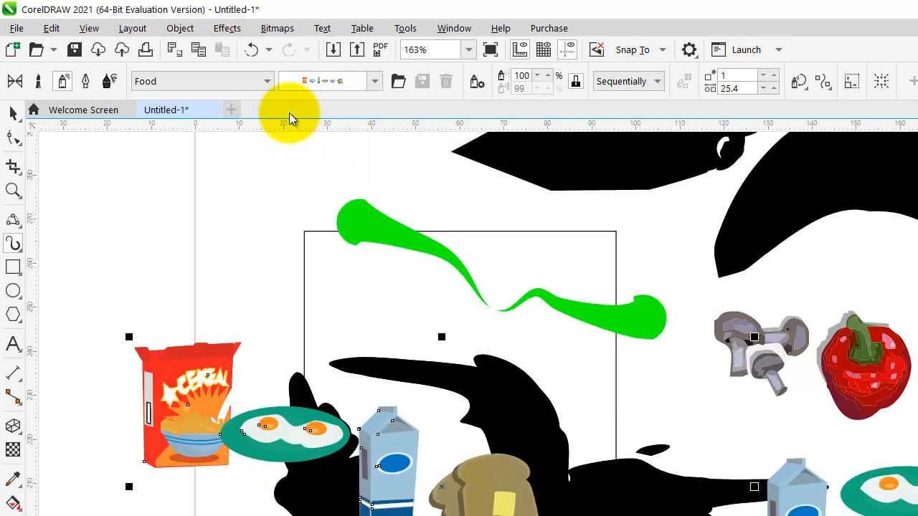
Step: Change the diagonal breakfast row to the glossy round icon spraylist from the Objects category, and deselect it
{"action": "left_click", "coordinate": [183, 81]}
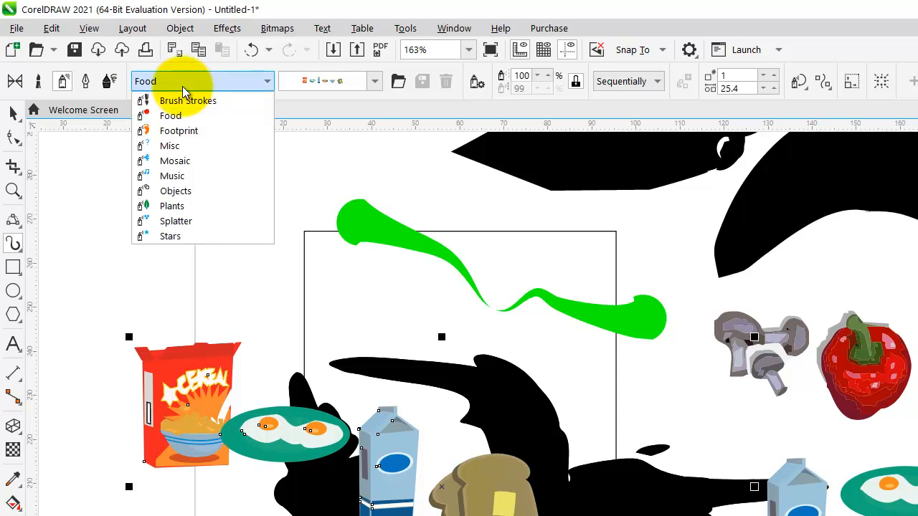
{"action": "left_click", "coordinate": [195, 191]}
{"action": "left_click", "coordinate": [375, 81]}
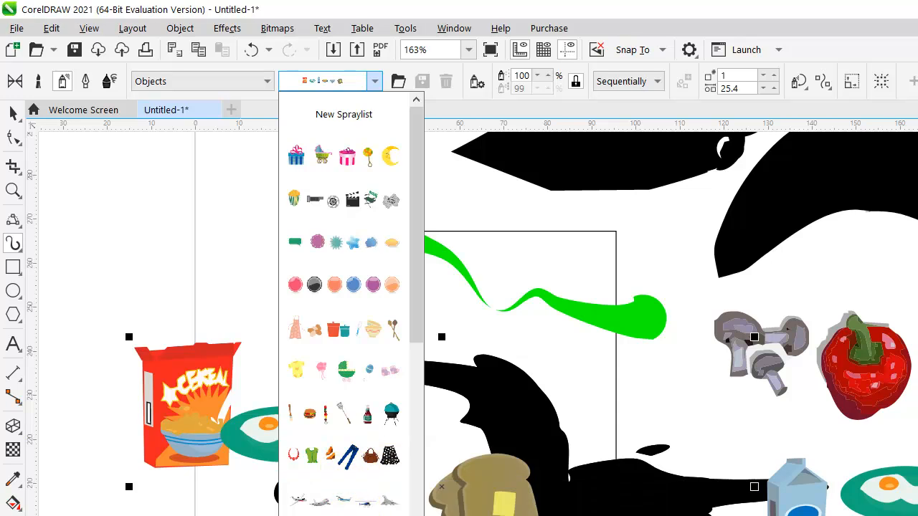
{"action": "left_click", "coordinate": [344, 285]}
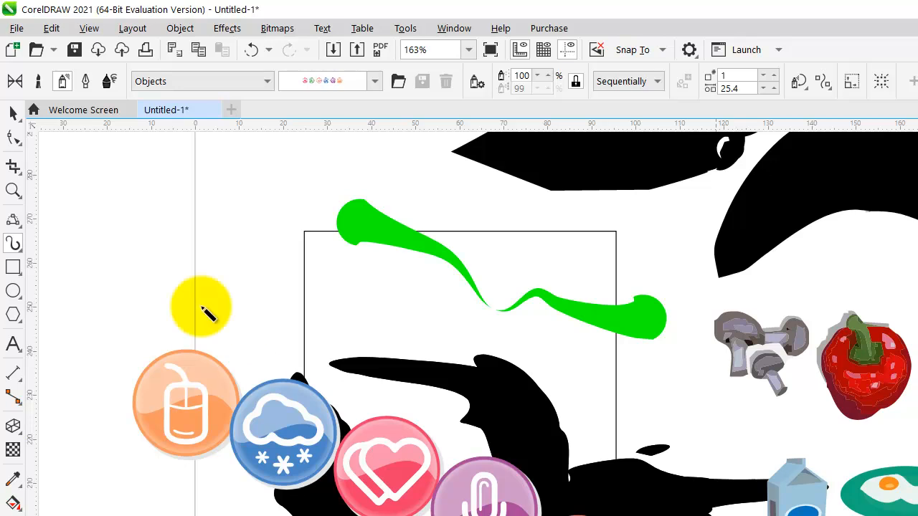
{"action": "left_click", "coordinate": [13, 113]}
{"action": "left_click", "coordinate": [131, 204]}
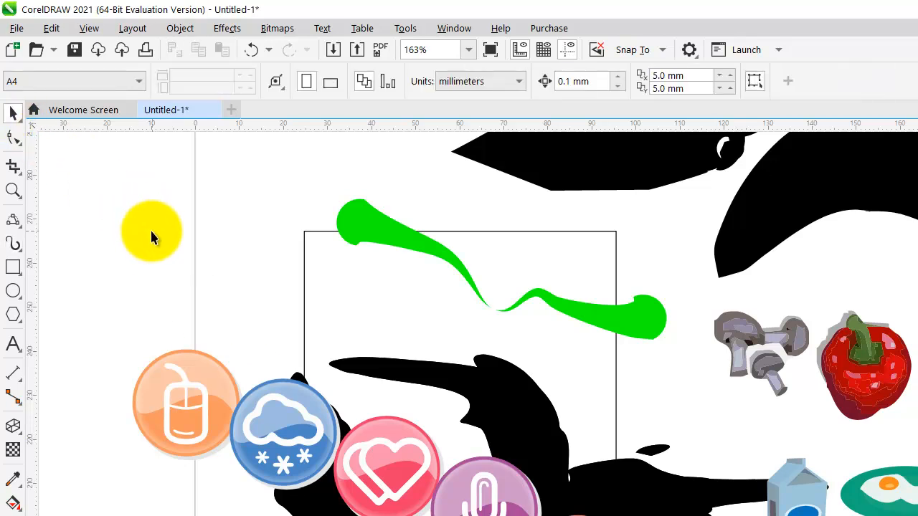
Step: Set the Sprayer category to Stars and spray the multicoloured stars in a short stroke above the orange icon
{"action": "left_click", "coordinate": [13, 245]}
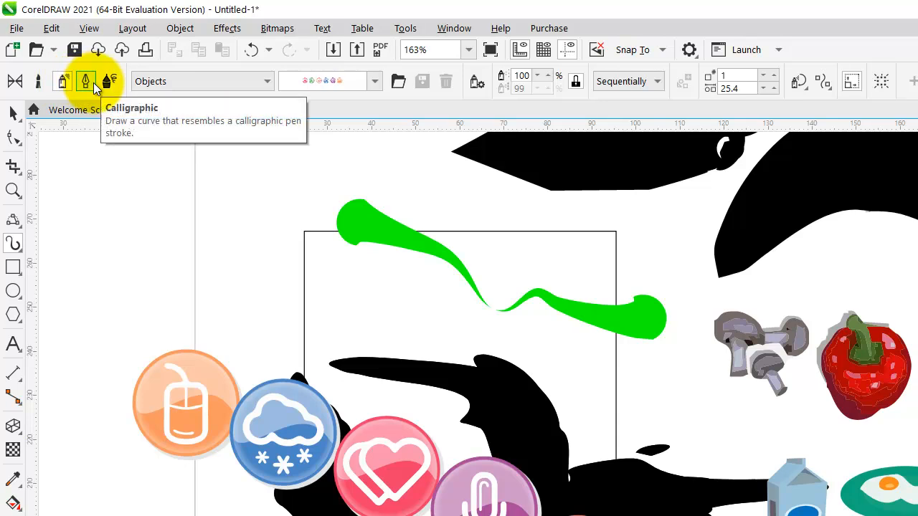
{"action": "left_click", "coordinate": [20, 251]}
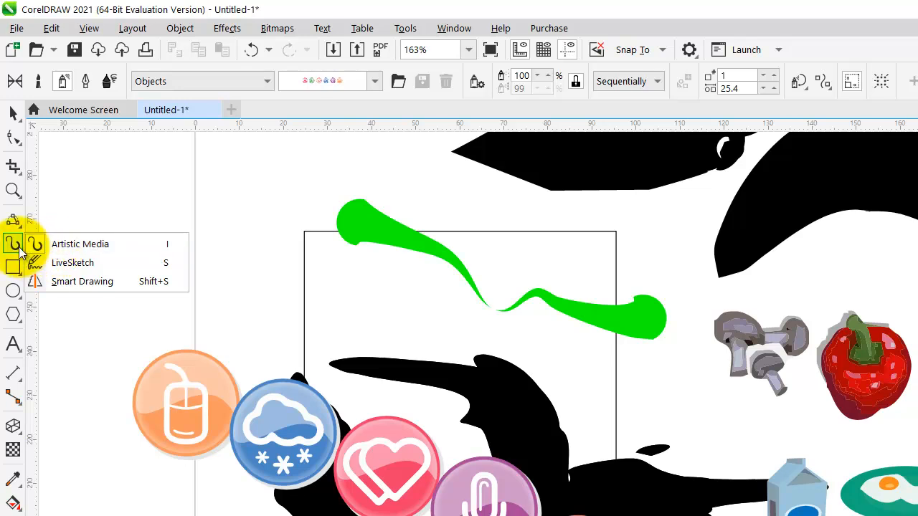
{"action": "left_click", "coordinate": [18, 247]}
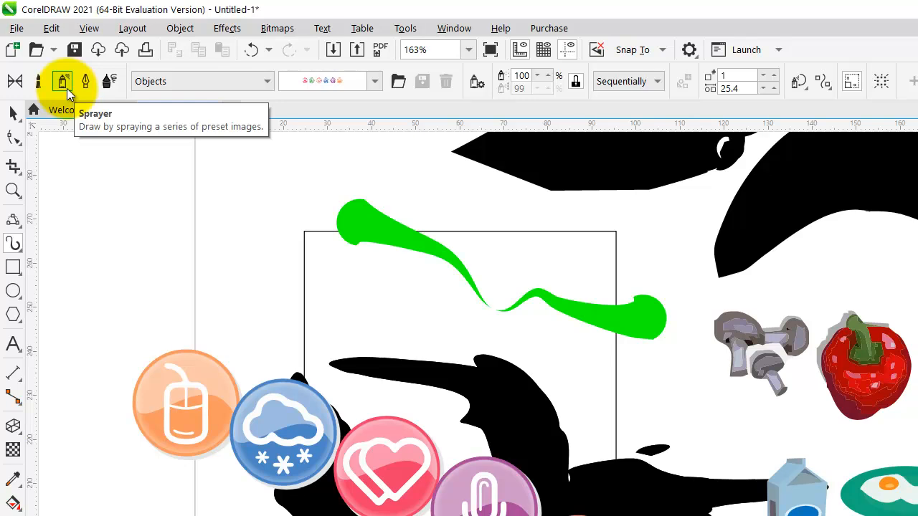
{"action": "left_click", "coordinate": [172, 81]}
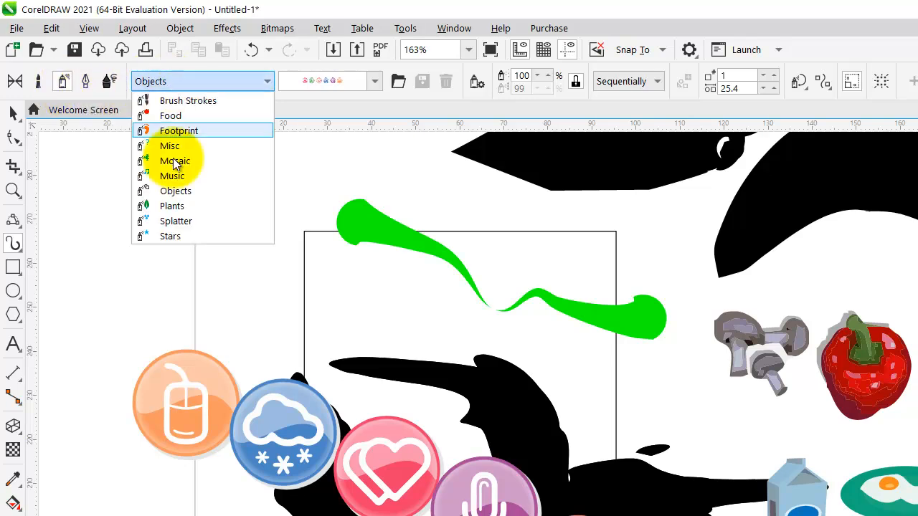
{"action": "left_click", "coordinate": [179, 237]}
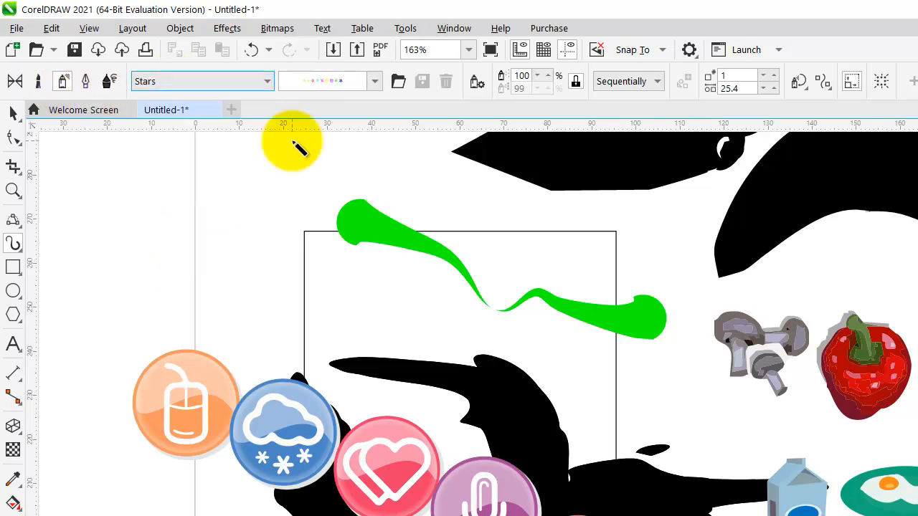
{"action": "left_click", "coordinate": [369, 81]}
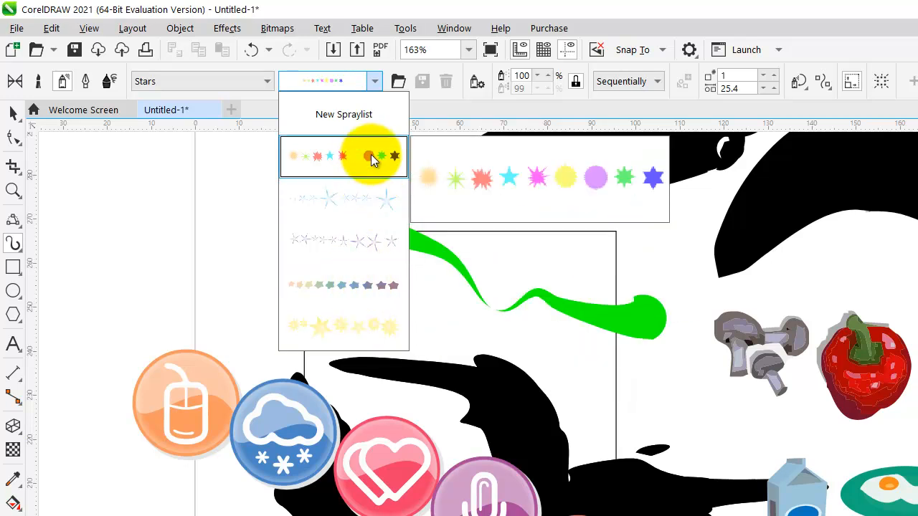
{"action": "left_click", "coordinate": [91, 88]}
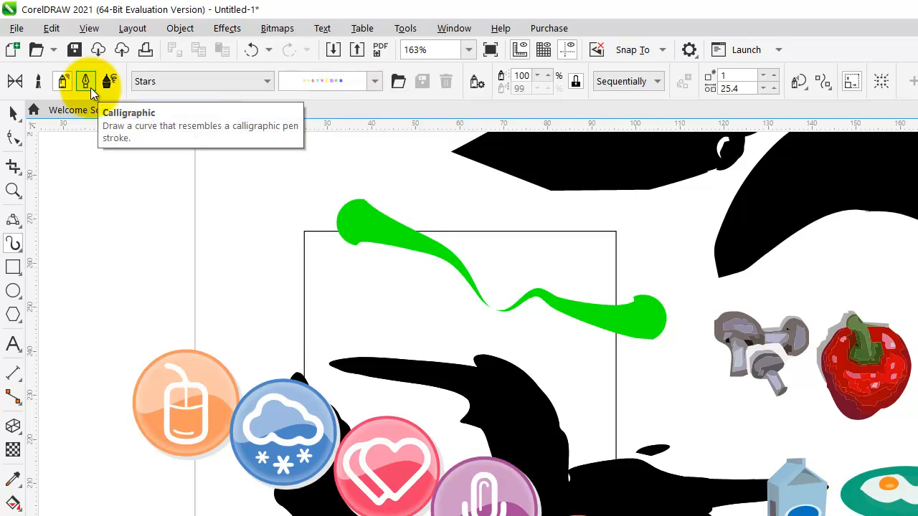
{"action": "mouse_move", "coordinate": [241, 180]}
{"action": "left_mouse_down"}
{"action": "mouse_move", "coordinate": [245, 208]}
{"action": "mouse_move", "coordinate": [230, 239]}
{"action": "mouse_move", "coordinate": [183, 239]}
{"action": "mouse_move", "coordinate": [154, 268]}
{"action": "mouse_move", "coordinate": [96, 255]}
{"action": "left_mouse_up"}
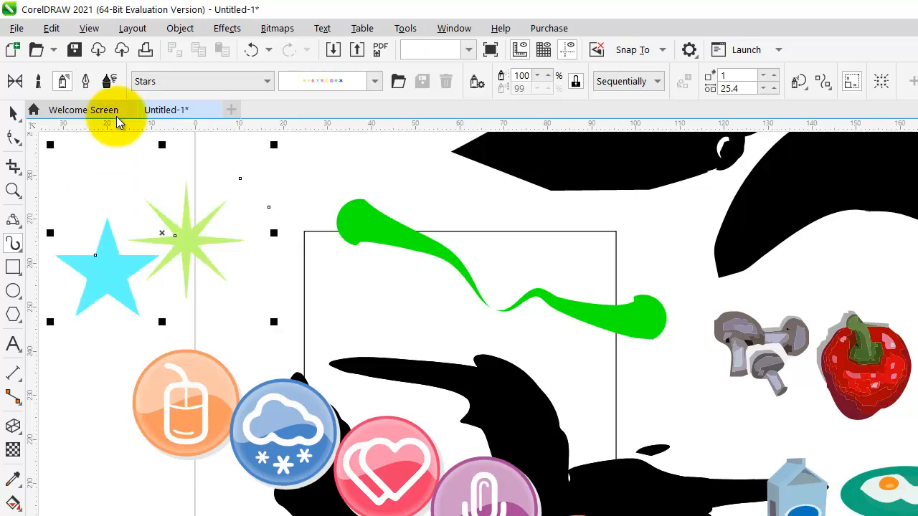
Step: Switch Artistic Media to Calligraphic mode, set the stroke width to 16.9 mm, and draw a wavy stroke from the stars across the green stroke
{"action": "left_click", "coordinate": [86, 81]}
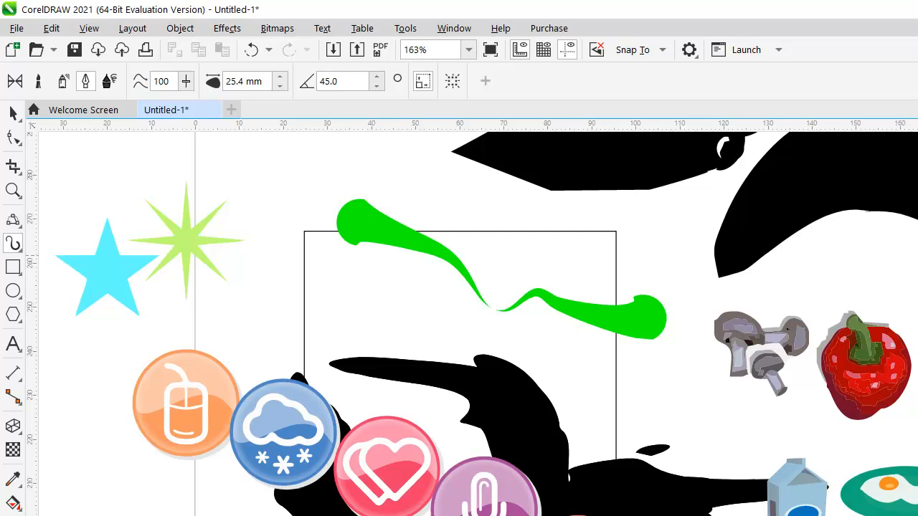
{"action": "left_click", "coordinate": [280, 86]}
{"action": "left_click", "coordinate": [280, 86]}
{"action": "left_click", "coordinate": [279, 87]}
{"action": "left_click", "coordinate": [280, 88]}
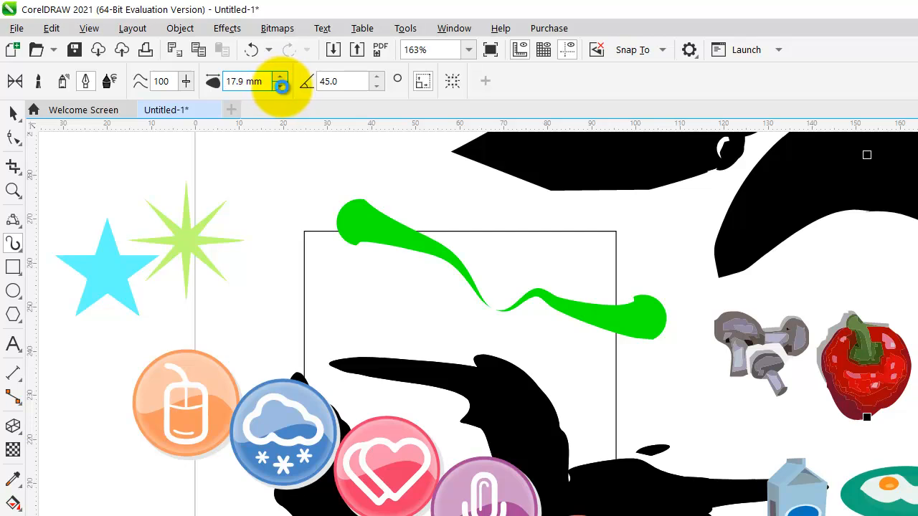
{"action": "left_click", "coordinate": [280, 88]}
{"action": "mouse_move", "coordinate": [112, 195]}
{"action": "left_mouse_down"}
{"action": "mouse_move", "coordinate": [167, 238]}
{"action": "mouse_move", "coordinate": [234, 250]}
{"action": "mouse_move", "coordinate": [266, 192]}
{"action": "mouse_move", "coordinate": [341, 168]}
{"action": "left_mouse_up"}
{"action": "mouse_move", "coordinate": [364, 217]}
{"action": "left_mouse_down"}
{"action": "mouse_move", "coordinate": [607, 324]}
{"action": "mouse_move", "coordinate": [616, 375]}
{"action": "left_mouse_up"}
{"action": "scroll", "coordinate": [612, 373], "scroll_direction": "down", "scroll_amount": 3}
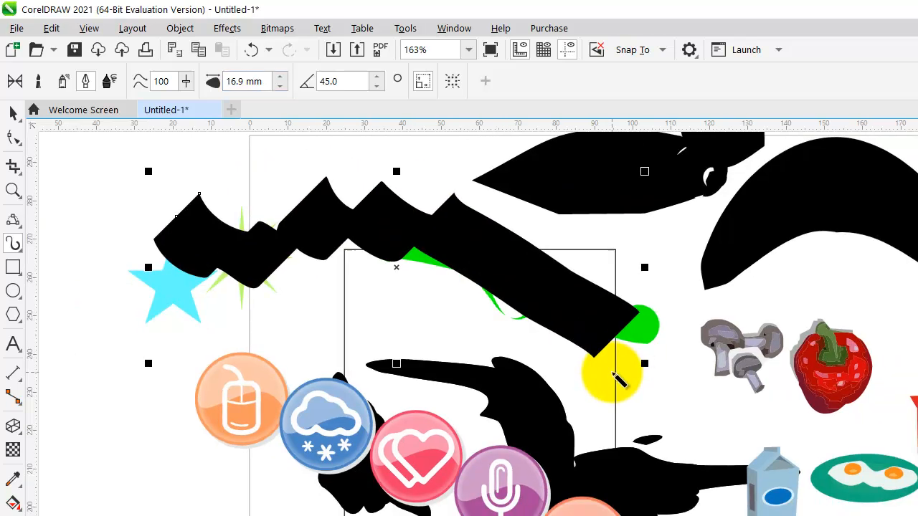
{"action": "scroll", "coordinate": [612, 372], "scroll_direction": "up", "scroll_amount": 3}
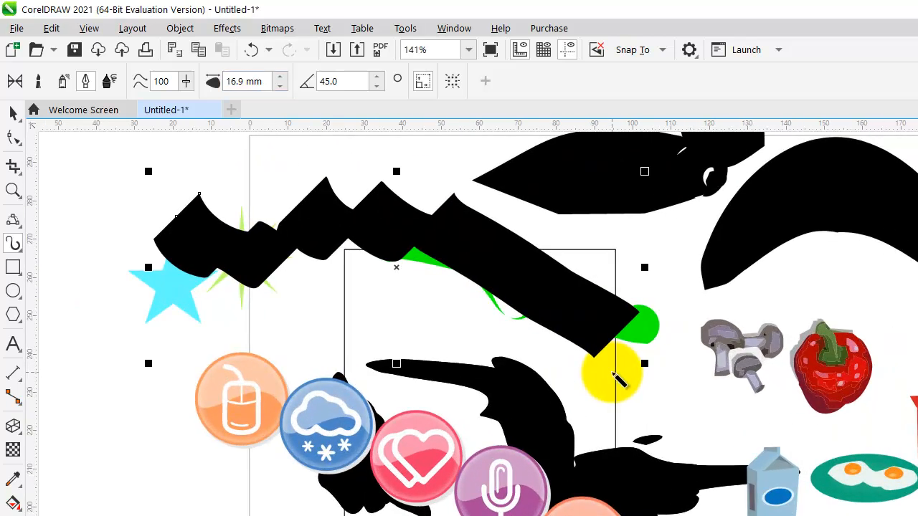